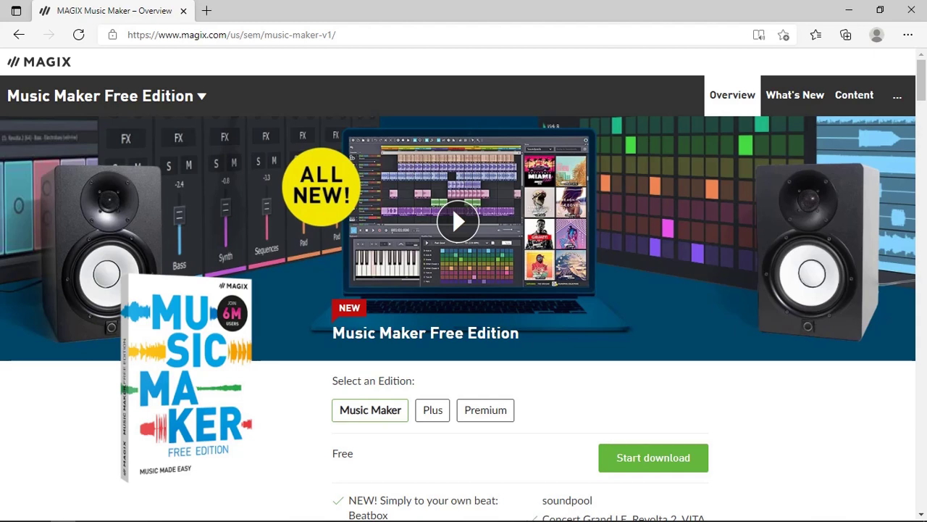
# Step: Compare the Plus and Premium editions' prices and features, showing Premium as a new purchase
pyautogui.scroll(-2, 714, 384)
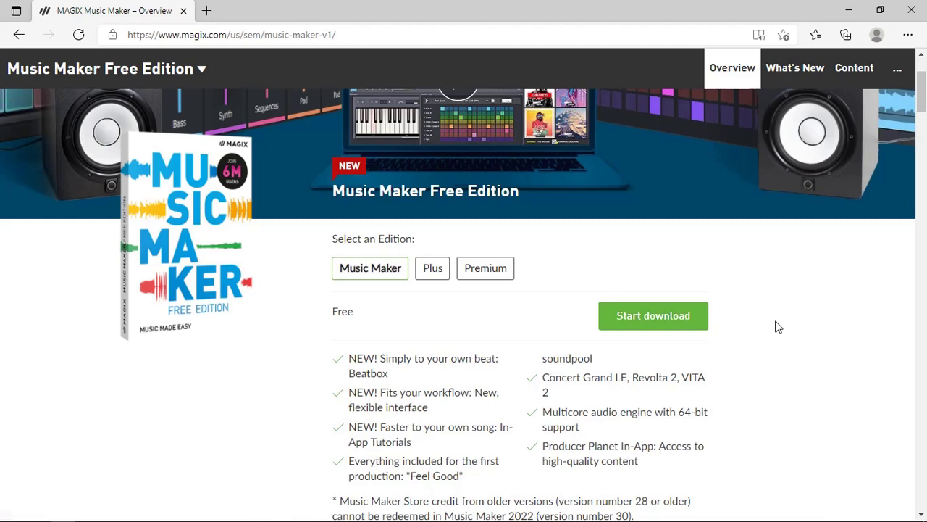
pyautogui.scroll(-1, 740, 375)
pyautogui.click(433, 202)
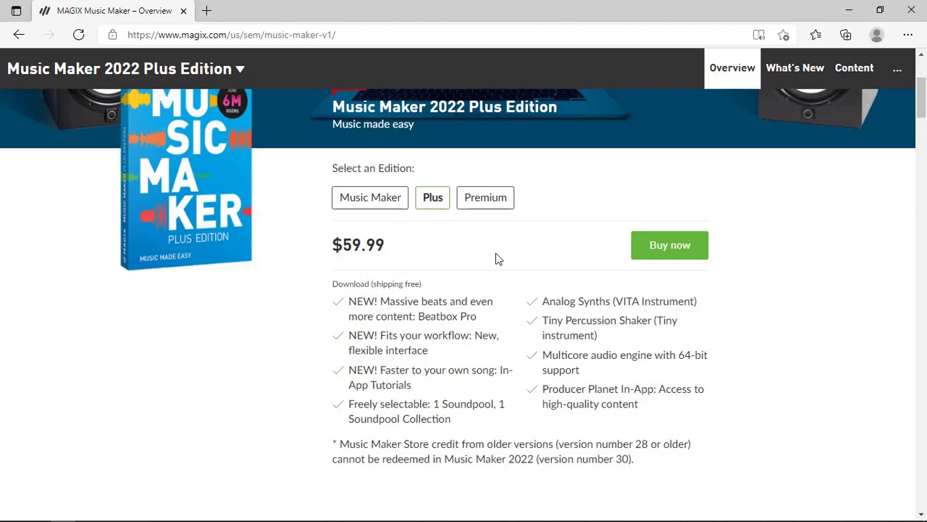
pyautogui.click(482, 203)
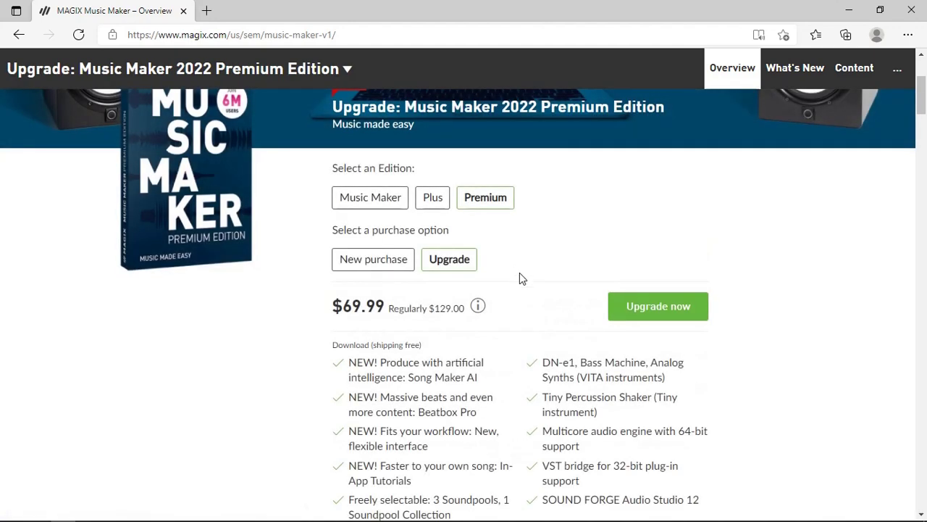
pyautogui.click(368, 263)
# Step: Scroll down the Premium overview to the comparison listing Plus at $59.99 and Premium at $99.99
pyautogui.scroll(-5, 518, 323)
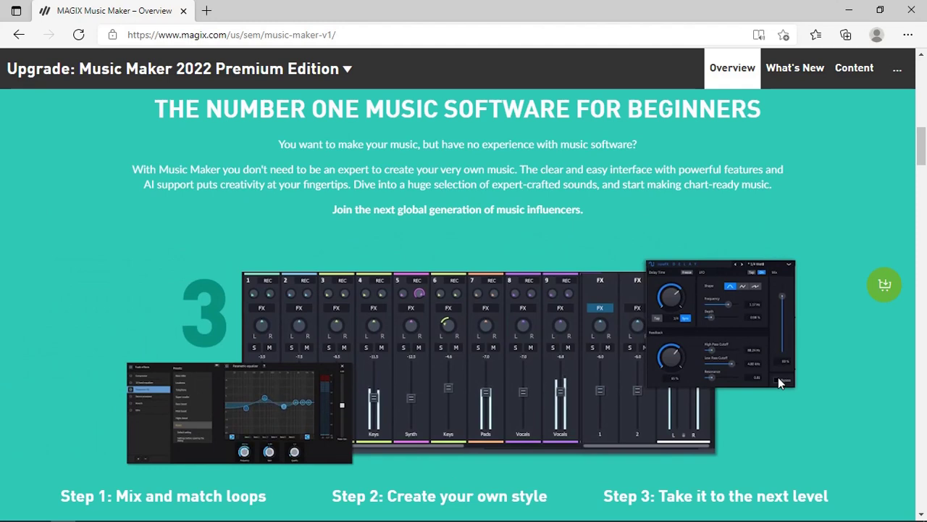
pyautogui.scroll(-6, 780, 382)
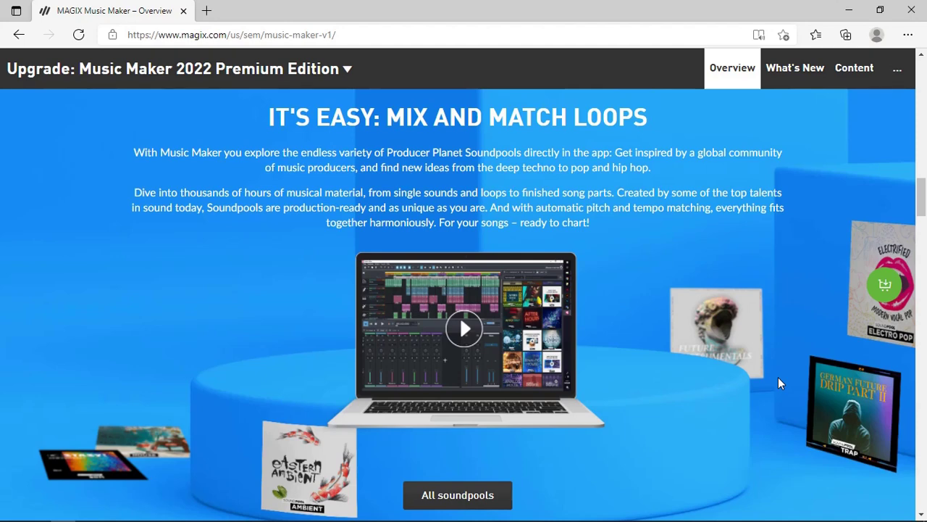
pyautogui.scroll(-5, 778, 382)
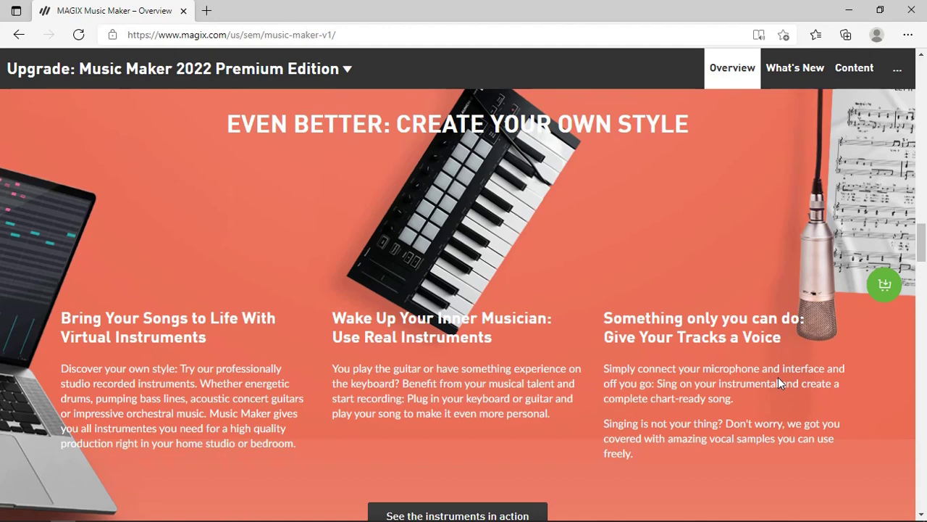
pyautogui.scroll(-5, 780, 382)
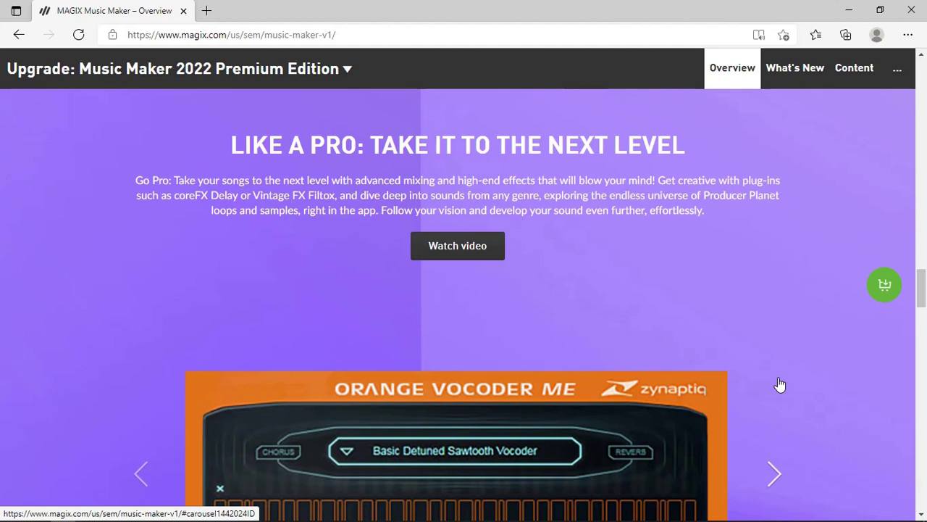
pyautogui.scroll(-5, 779, 385)
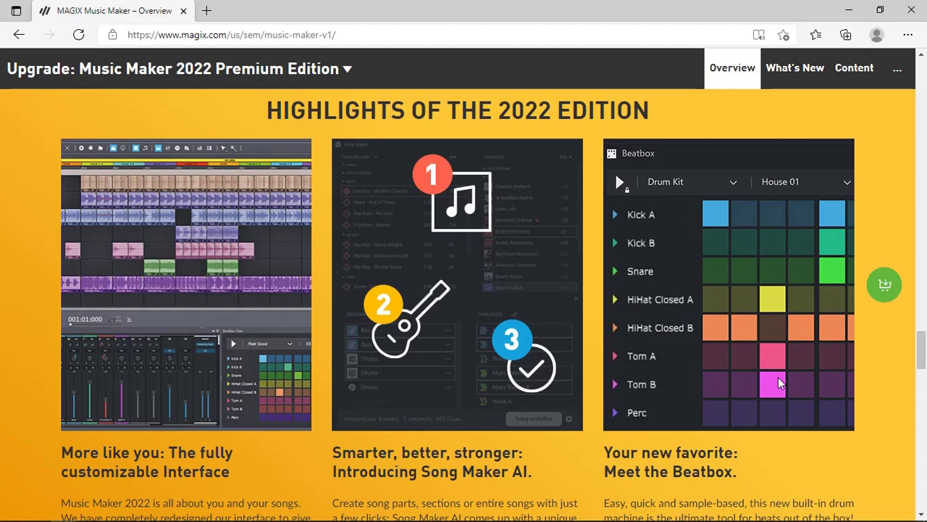
pyautogui.scroll(-10, 778, 376)
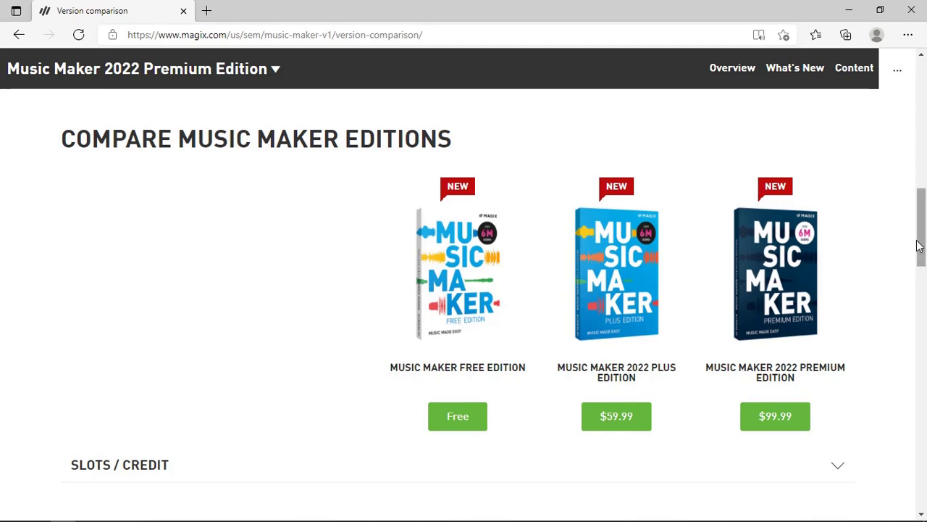
# Step: Expand Slots / Credit and General to compare soundpool slots and track limits (Free: 8 tracks)
pyautogui.moveTo(921, 244); pyautogui.dragTo(921, 281)
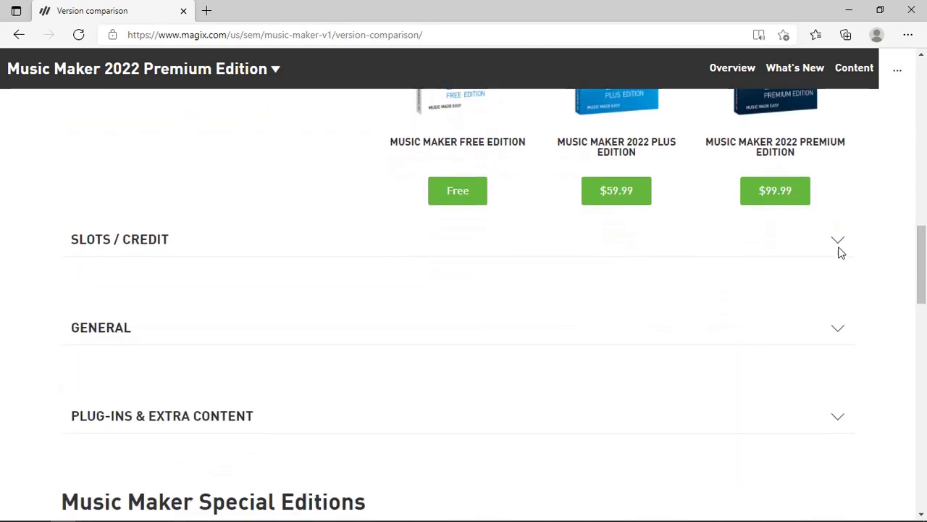
pyautogui.click(838, 244)
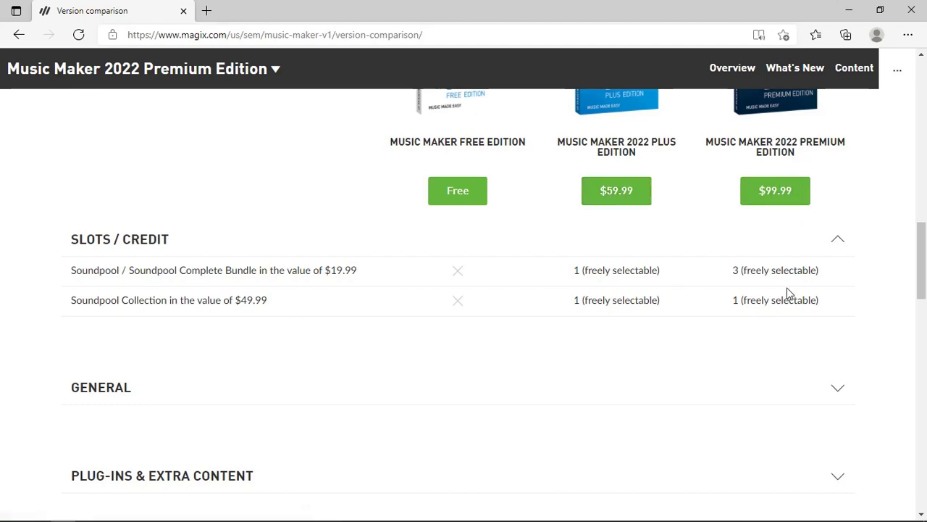
pyautogui.click(793, 386)
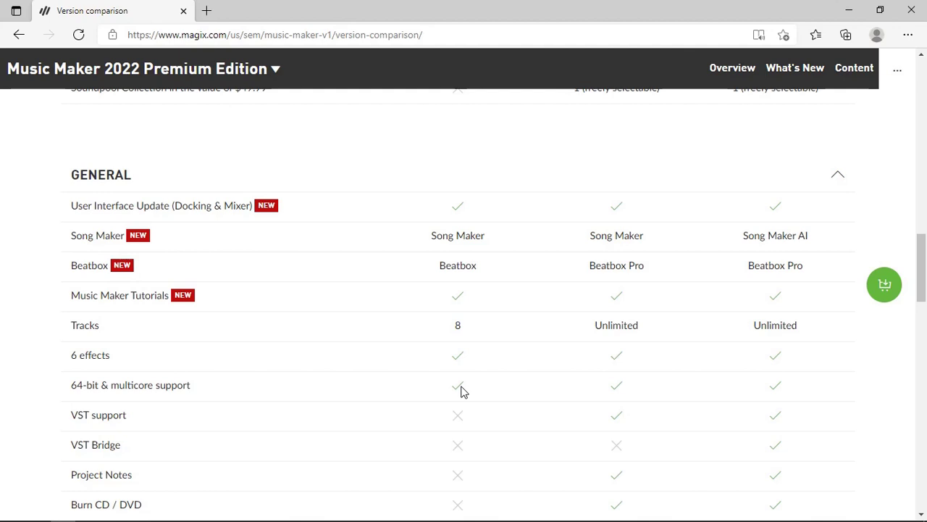
# Step: Review the General and Plug-ins & Extra Content comparison rows
pyautogui.scroll(-1, 461, 391)
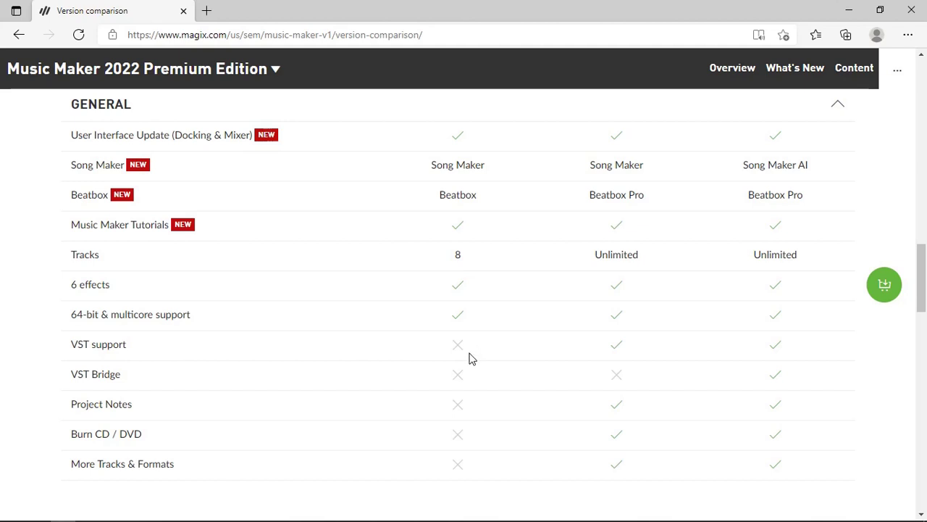
pyautogui.scroll(-1, 469, 358)
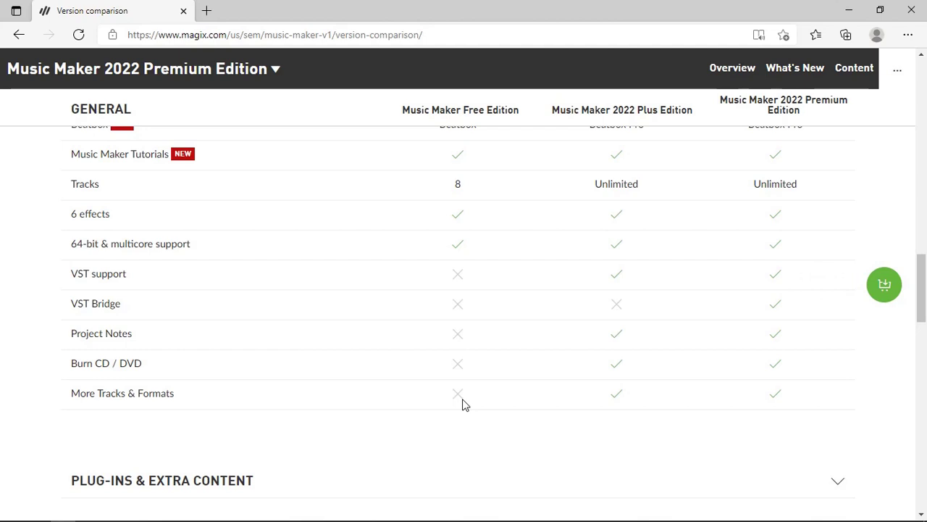
pyautogui.scroll(-4, 464, 403)
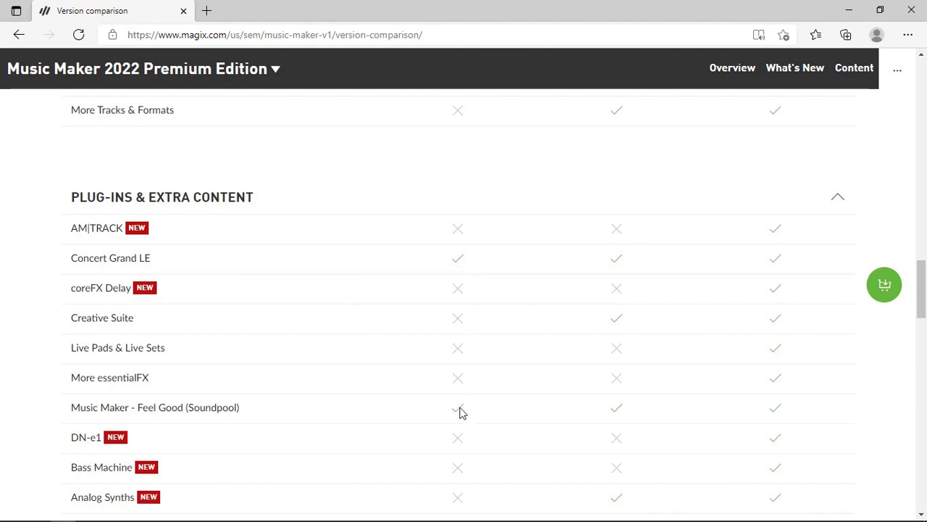
pyautogui.scroll(-4, 460, 412)
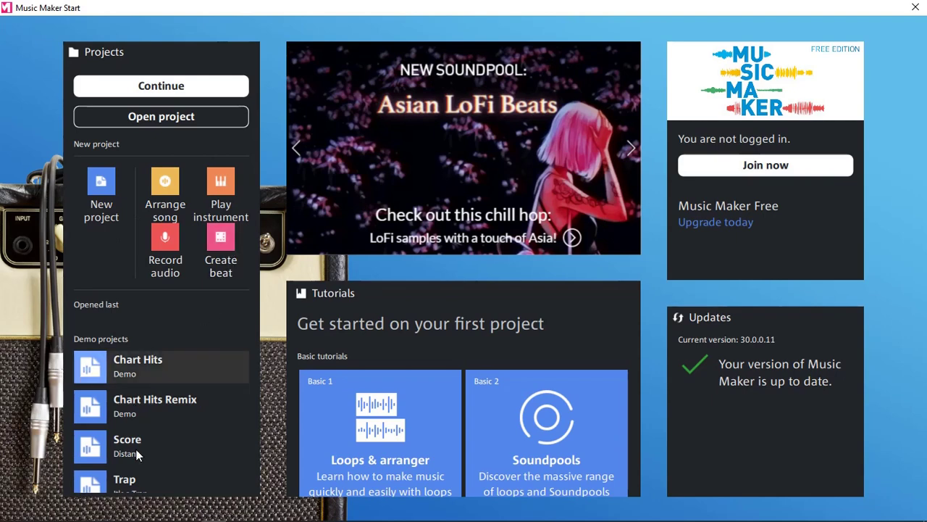
# Step: Resume the last project, New.mmm, from the Music Maker start screen
pyautogui.scroll(-3, 429, 398)
pyautogui.scroll(3, 429, 399)
pyautogui.scroll(-1, 429, 398)
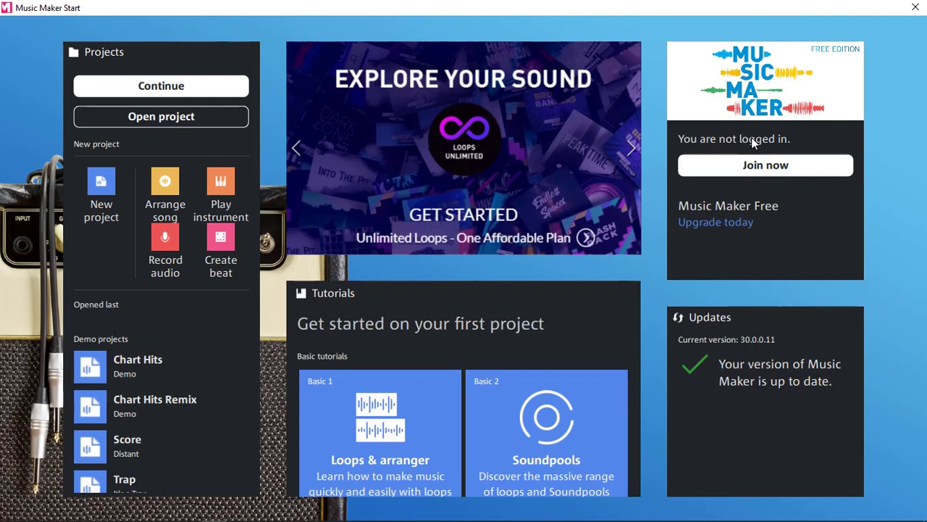
pyautogui.click(173, 85)
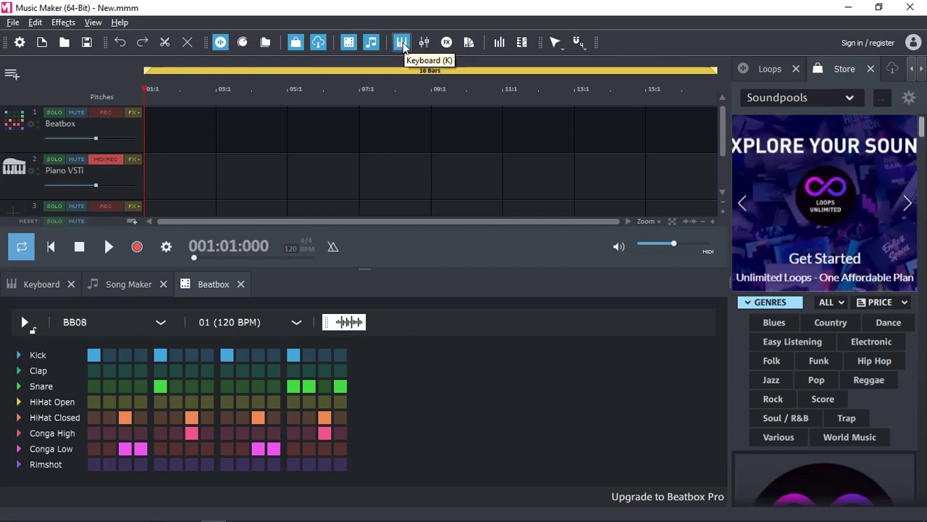
# Step: Close the Beatbox panel and lower area, then reopen and widen the Loops browser
pyautogui.click(355, 48)
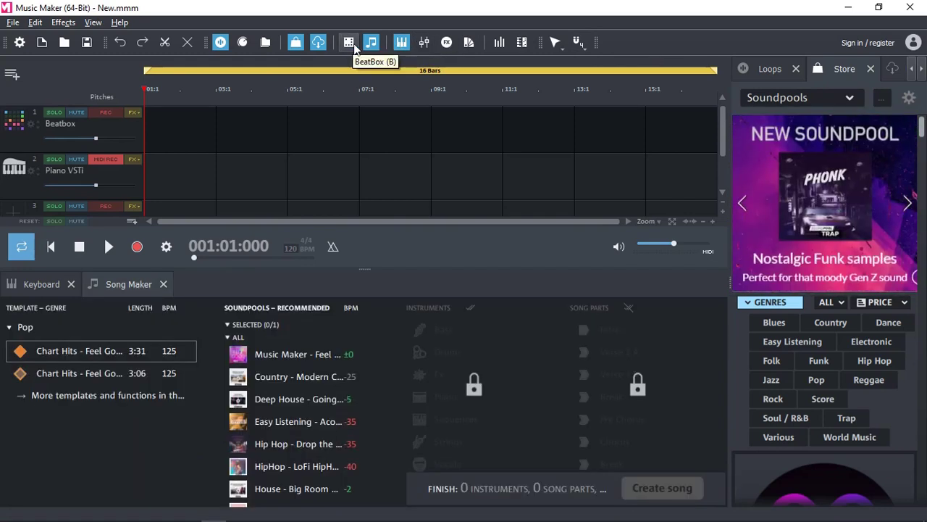
pyautogui.click(371, 42)
pyautogui.click(401, 42)
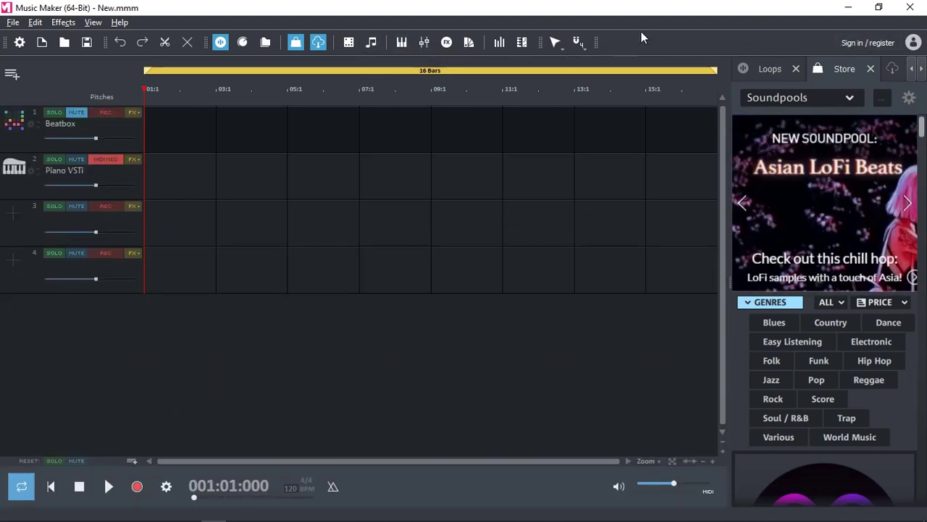
pyautogui.click(296, 43)
pyautogui.click(220, 42)
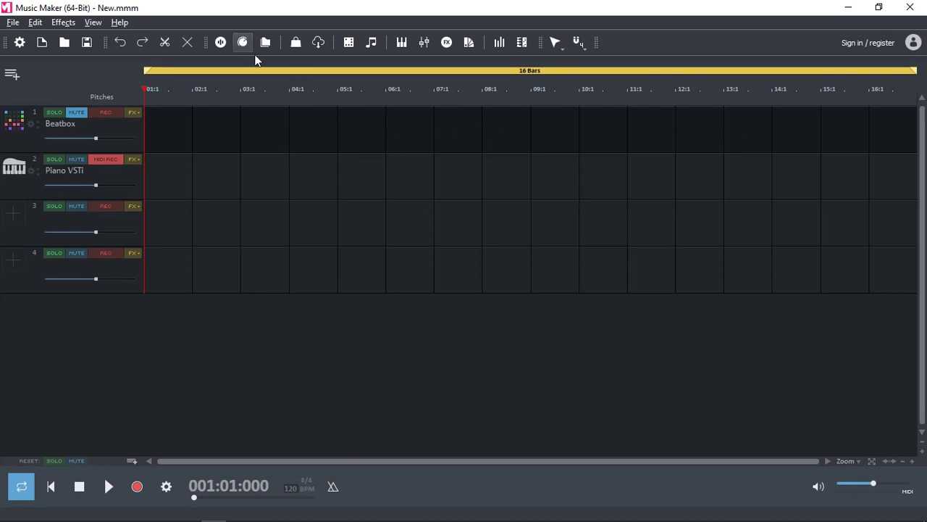
pyautogui.click(220, 42)
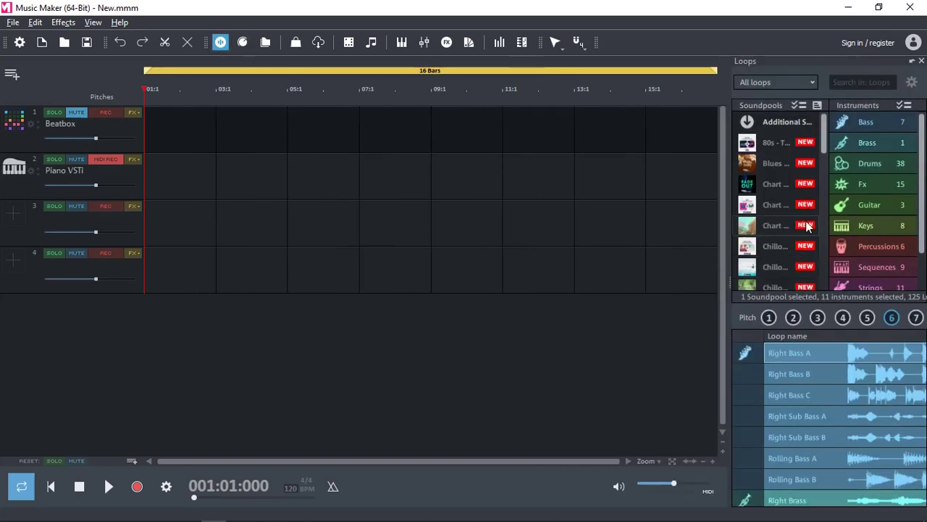
pyautogui.moveTo(826, 130)
pyautogui.mouseDown()
pyautogui.moveTo(831, 275)
pyautogui.moveTo(827, 122)
pyautogui.mouseUp()
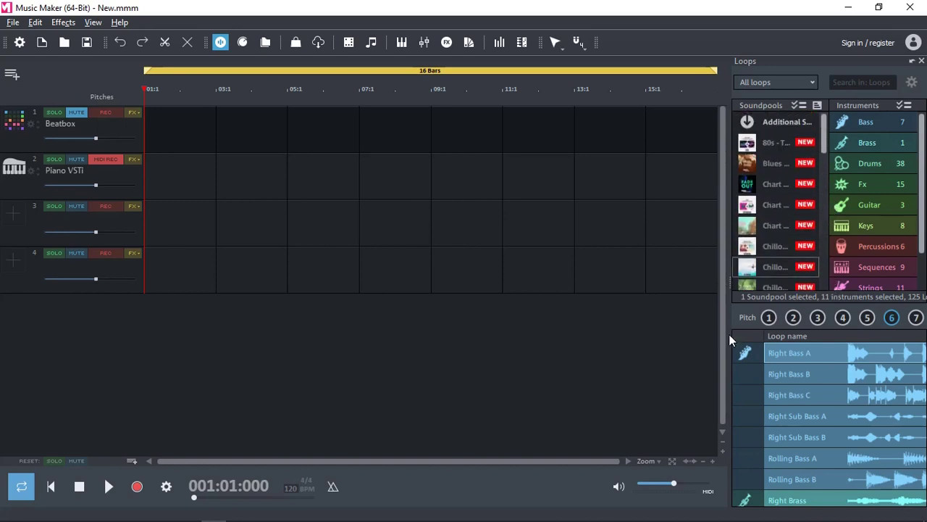
pyautogui.moveTo(724, 284); pyautogui.dragTo(688, 288)
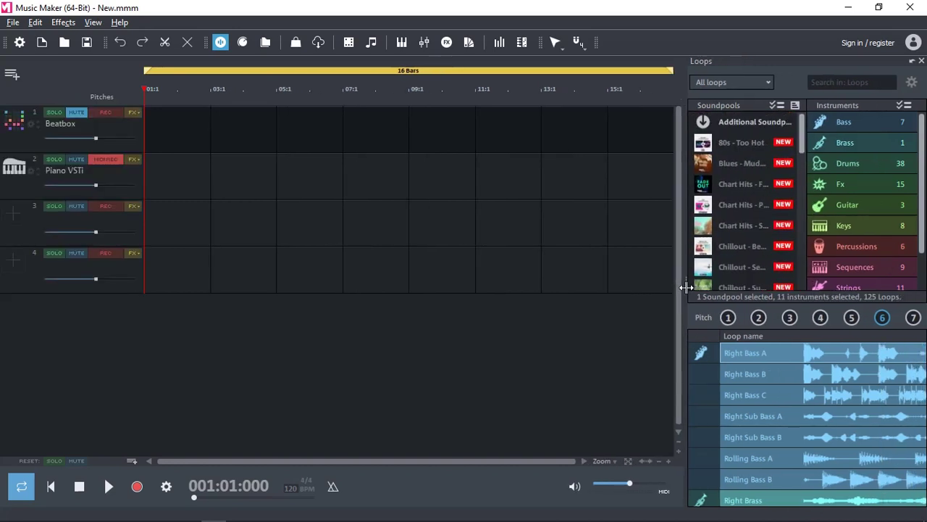
# Step: Browse the VST instruments tiles and return to 1957 Wooden Clarinet at the top
pyautogui.click(244, 43)
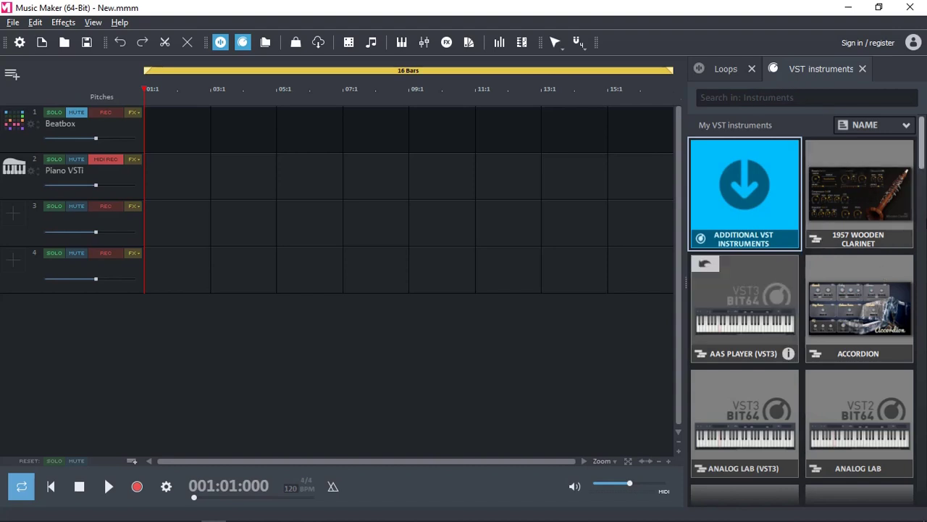
pyautogui.moveTo(924, 138); pyautogui.dragTo(924, 181)
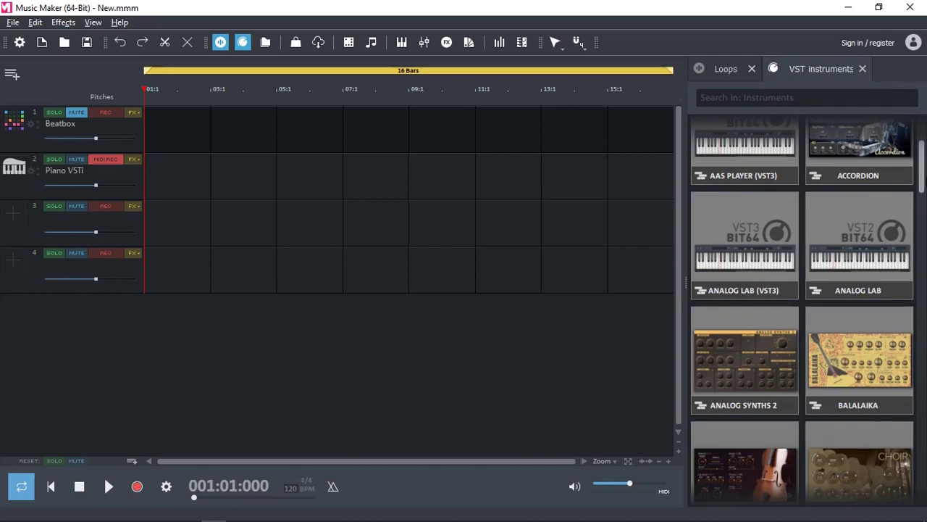
pyautogui.scroll(-1, 850, 235)
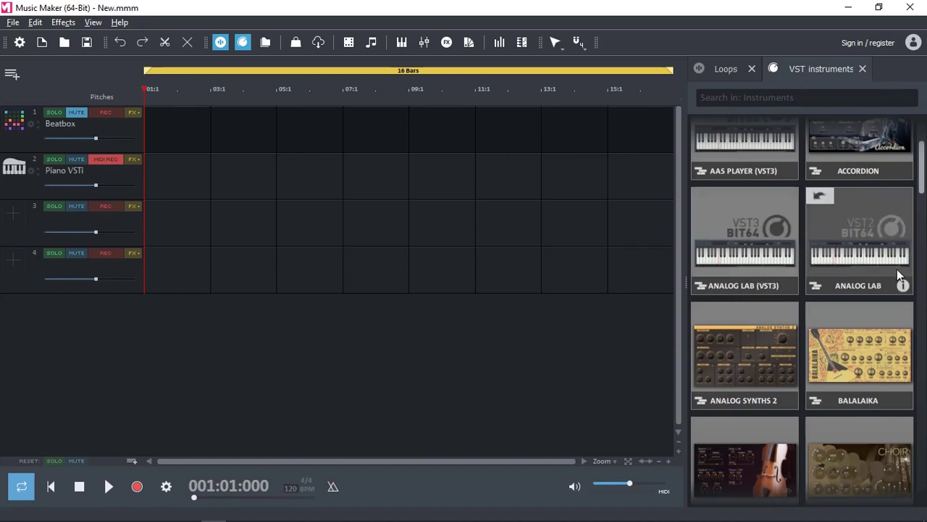
pyautogui.scroll(-4, 923, 186)
pyautogui.scroll(4, 744, 413)
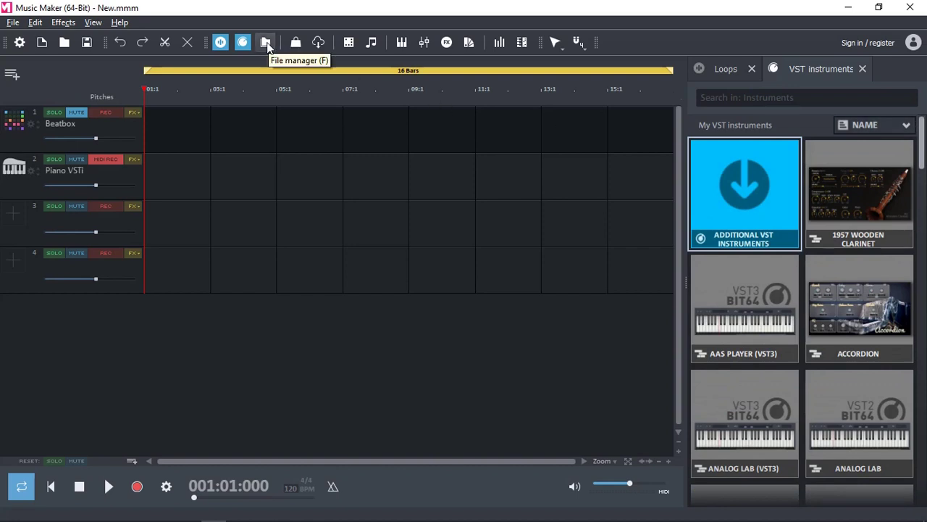
# Step: Briefly check the File manager, then open the Store and browse its listings
pyautogui.click(266, 43)
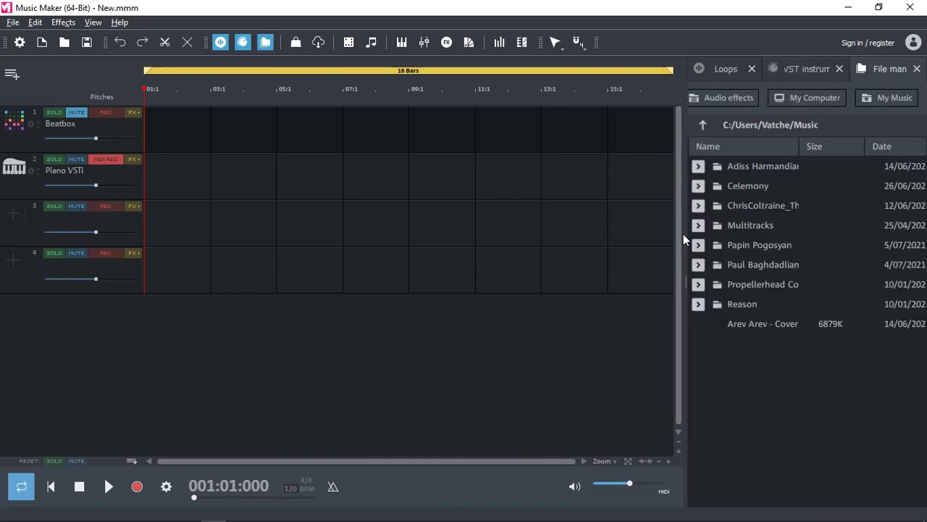
pyautogui.click(265, 43)
pyautogui.click(296, 43)
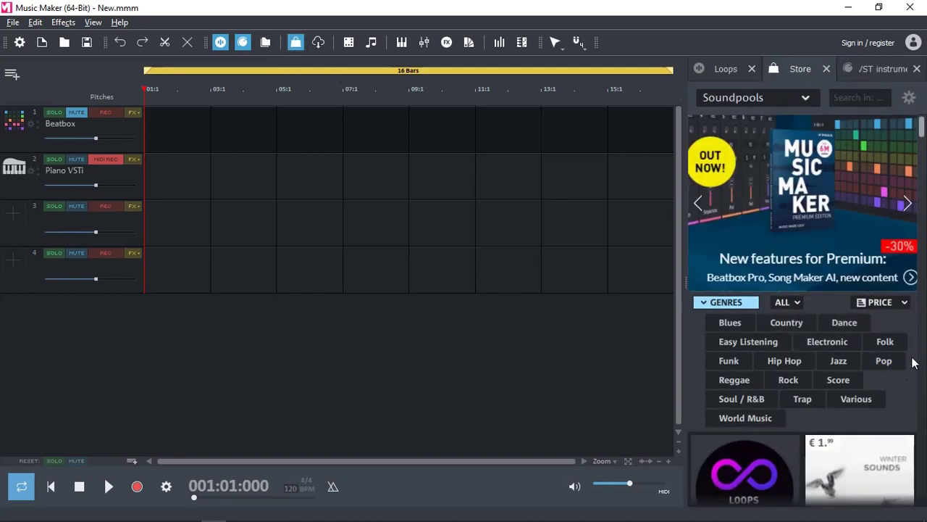
pyautogui.scroll(-3, 911, 367)
pyautogui.scroll(-1, 911, 366)
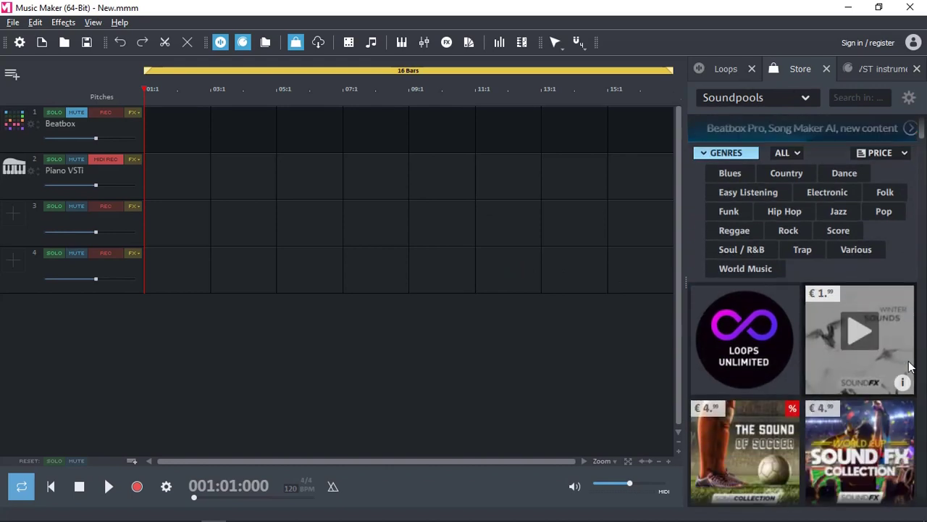
pyautogui.scroll(-2, 903, 266)
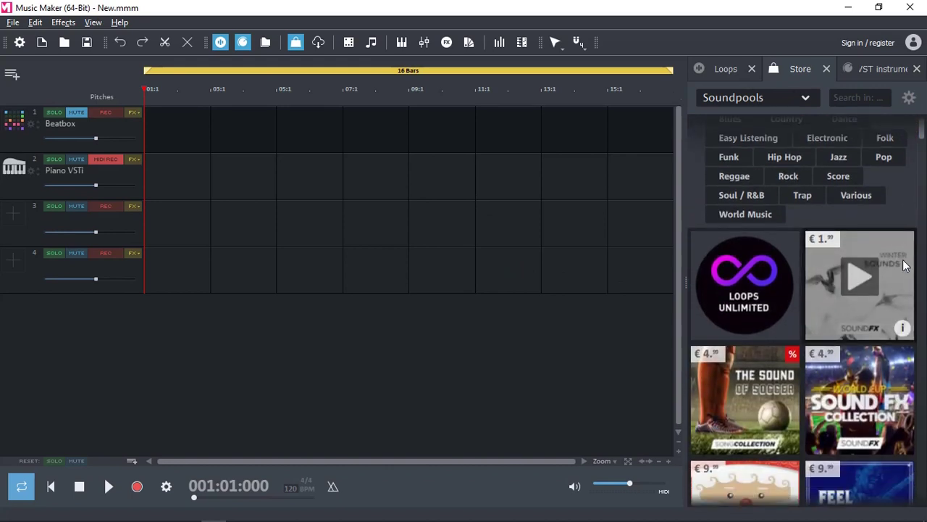
pyautogui.scroll(-1, 904, 266)
pyautogui.scroll(4, 904, 266)
pyautogui.scroll(1, 904, 266)
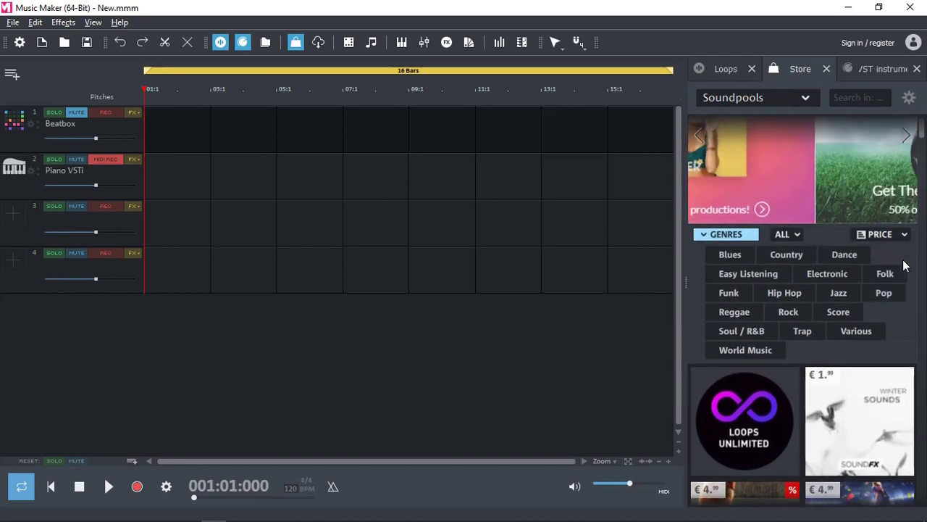
pyautogui.scroll(2, 904, 266)
# Step: Browse the Store's VST instruments, Presets and Features categories, ending on Features
pyautogui.click(806, 97)
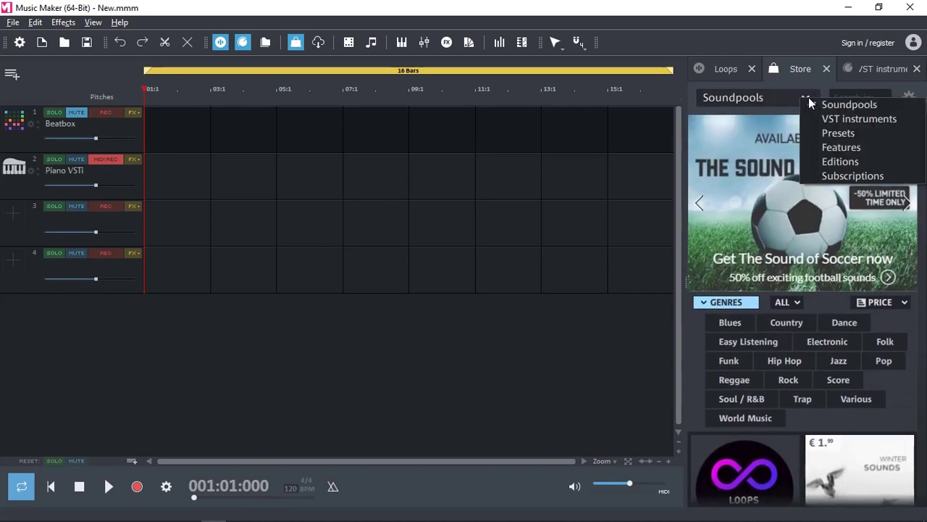
pyautogui.click(833, 123)
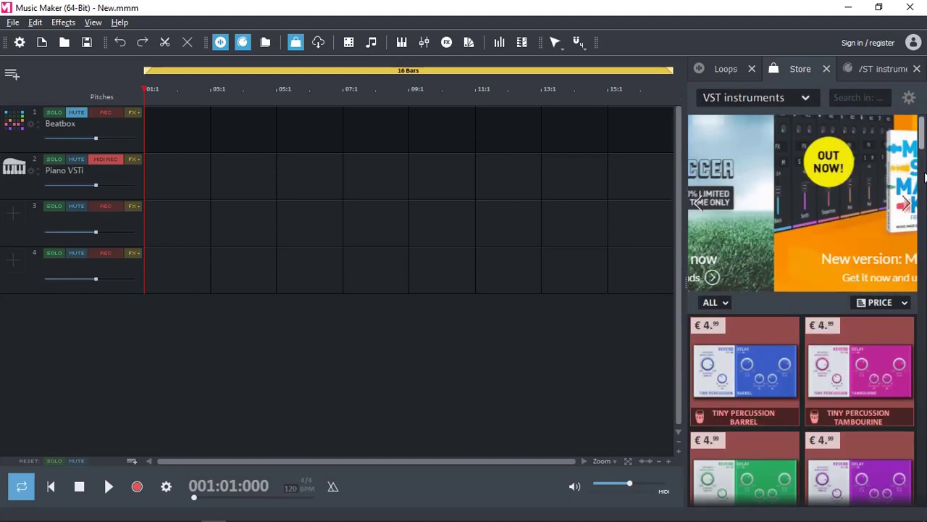
pyautogui.moveTo(924, 145); pyautogui.dragTo(925, 120)
pyautogui.click(804, 99)
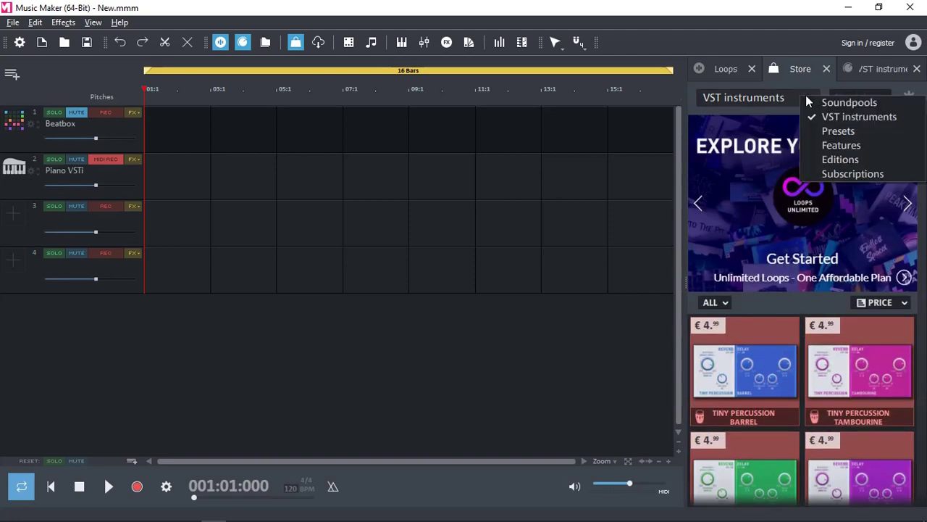
pyautogui.click(830, 131)
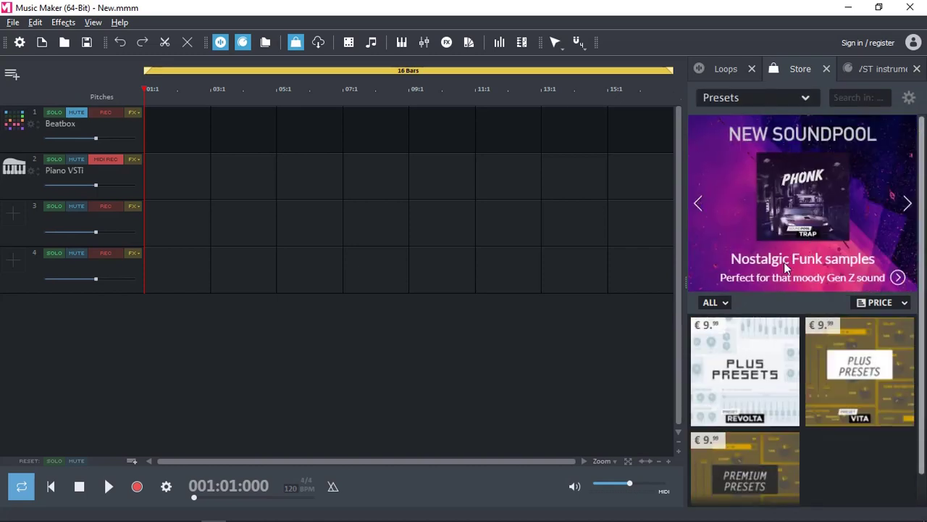
pyautogui.click(807, 99)
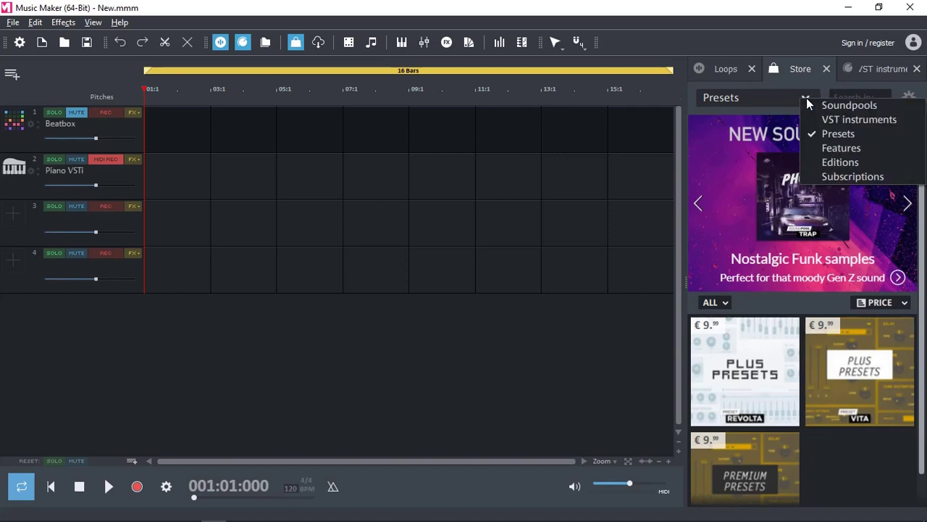
pyautogui.click(838, 148)
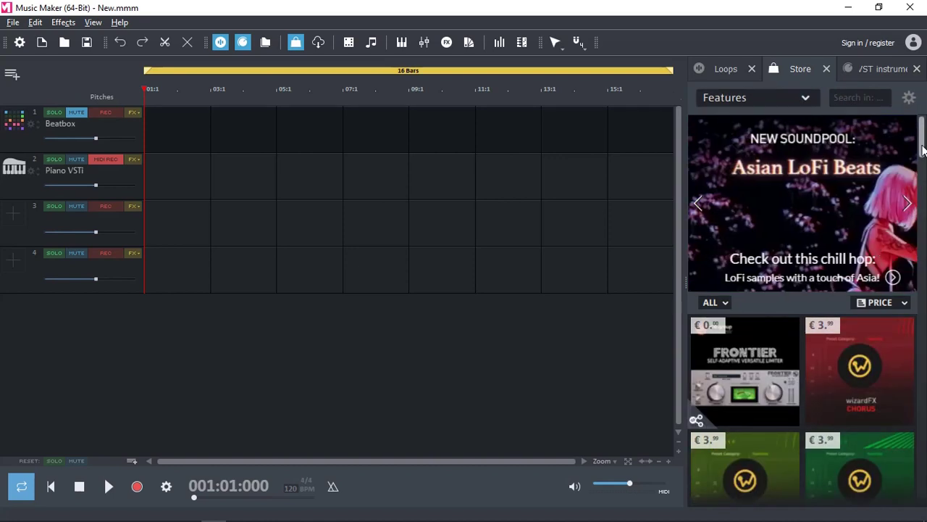
pyautogui.moveTo(923, 148); pyautogui.dragTo(923, 160)
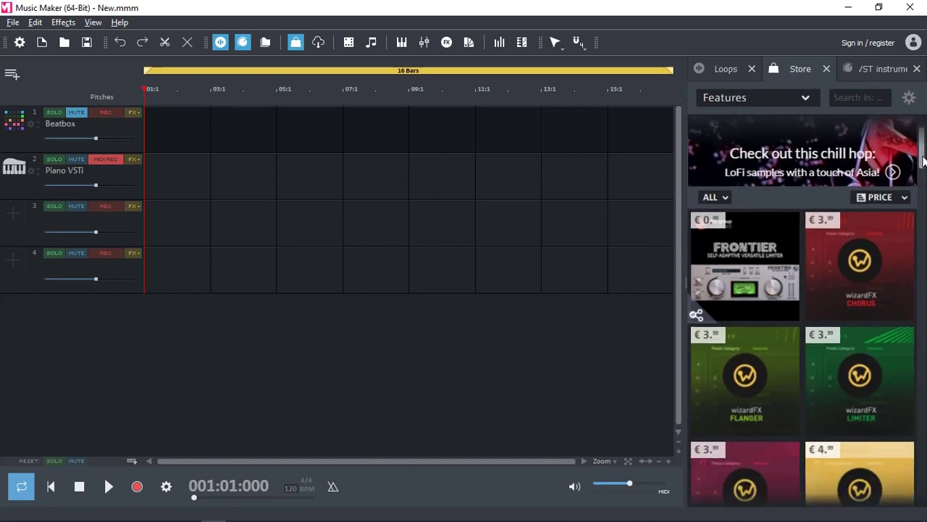
pyautogui.moveTo(750, 296)
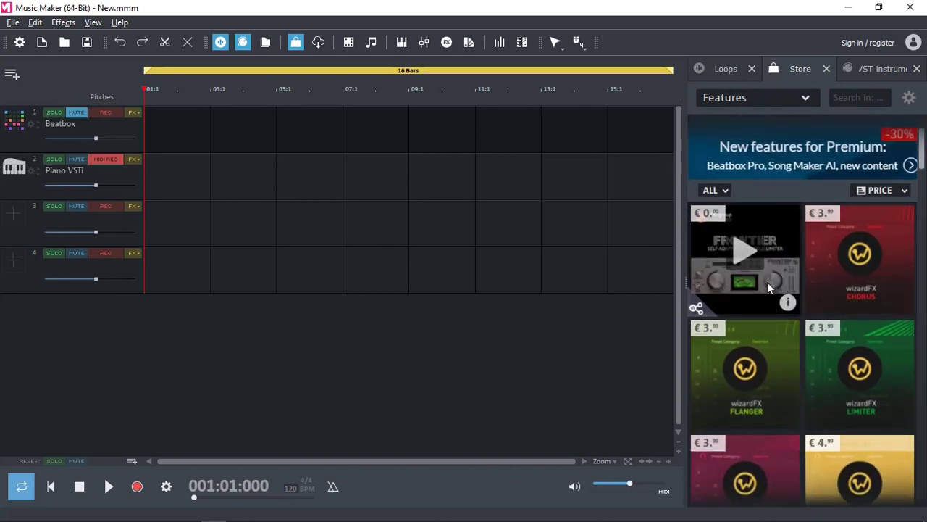
pyautogui.click(708, 263)
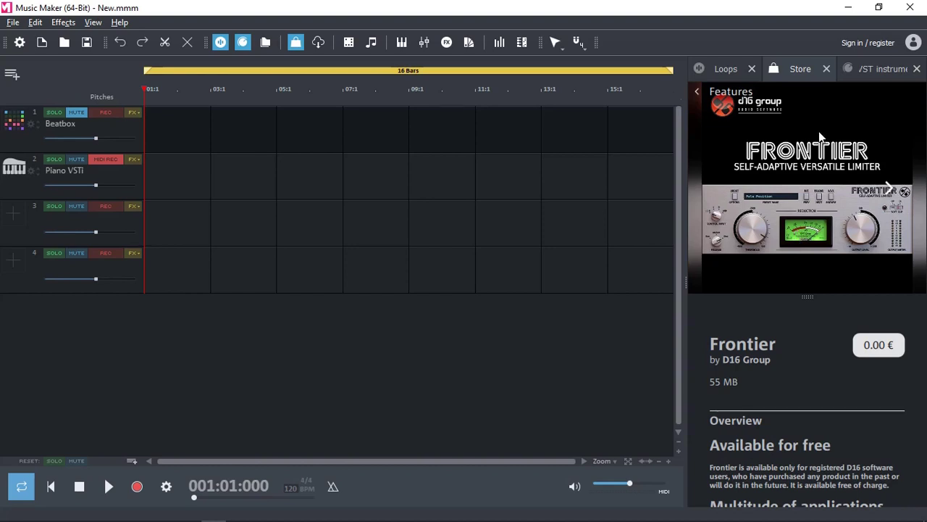
pyautogui.hotkey('alt', 'Left')
pyautogui.moveTo(925, 155); pyautogui.dragTo(924, 372)
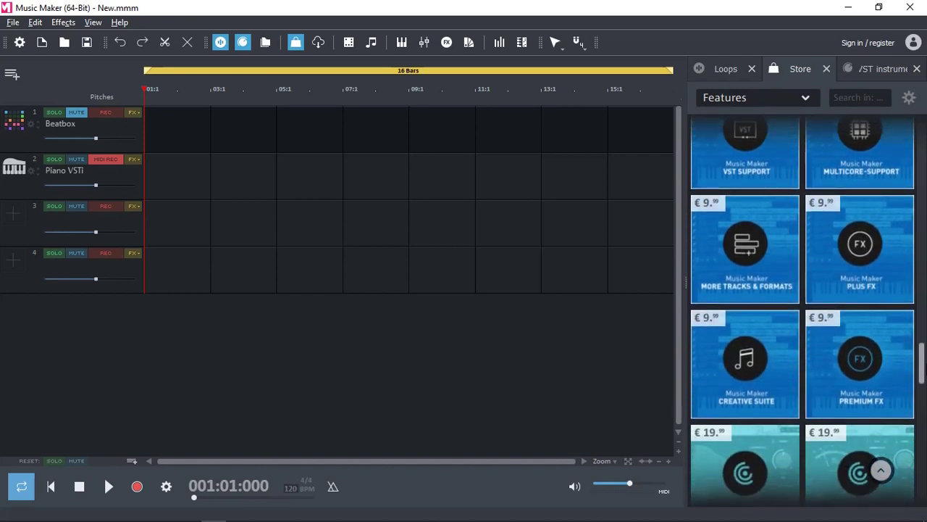
pyautogui.moveTo(924, 372); pyautogui.dragTo(925, 362)
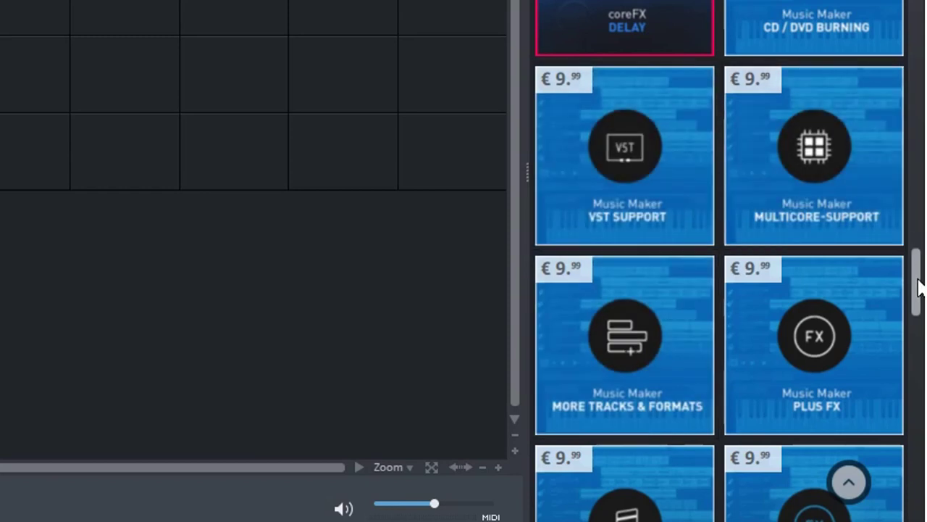
pyautogui.moveTo(920, 286); pyautogui.dragTo(922, 304)
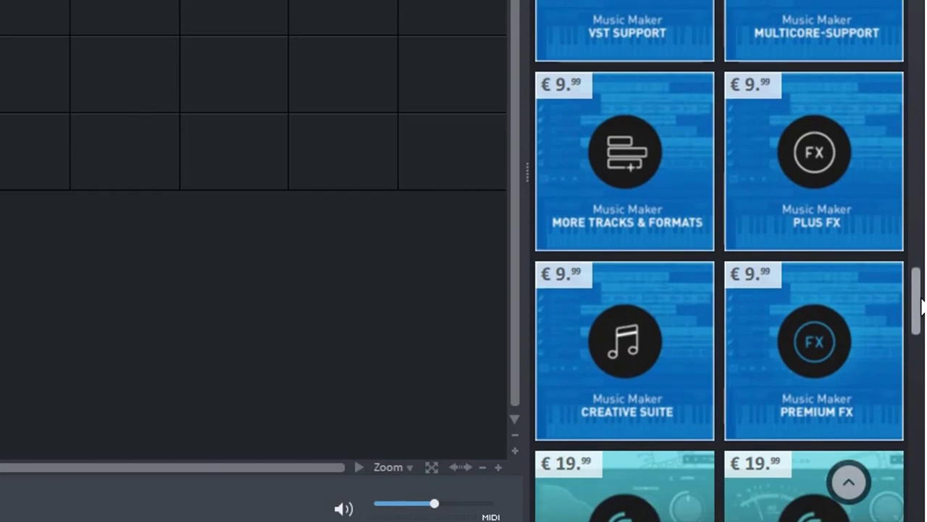
pyautogui.moveTo(921, 304); pyautogui.dragTo(921, 454)
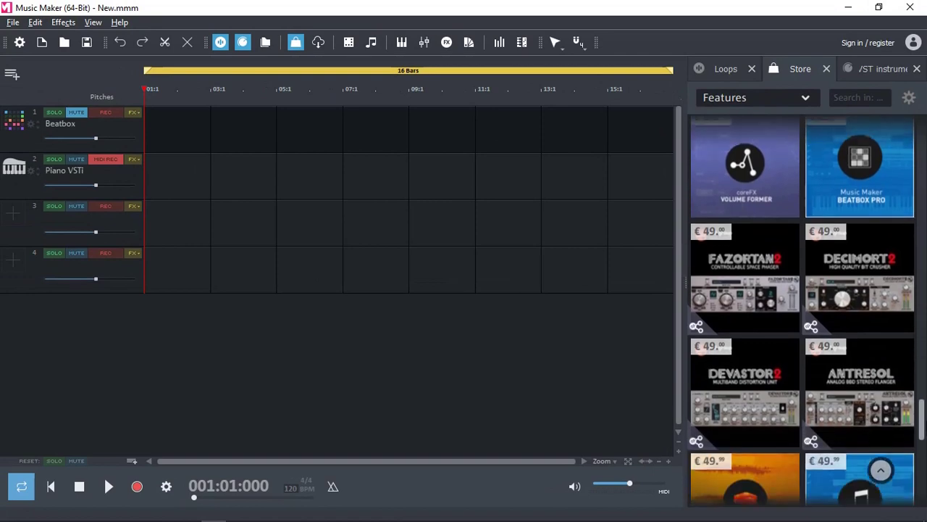
# Step: Switch the Store category to Editions and scroll through its offerings
pyautogui.click(795, 75)
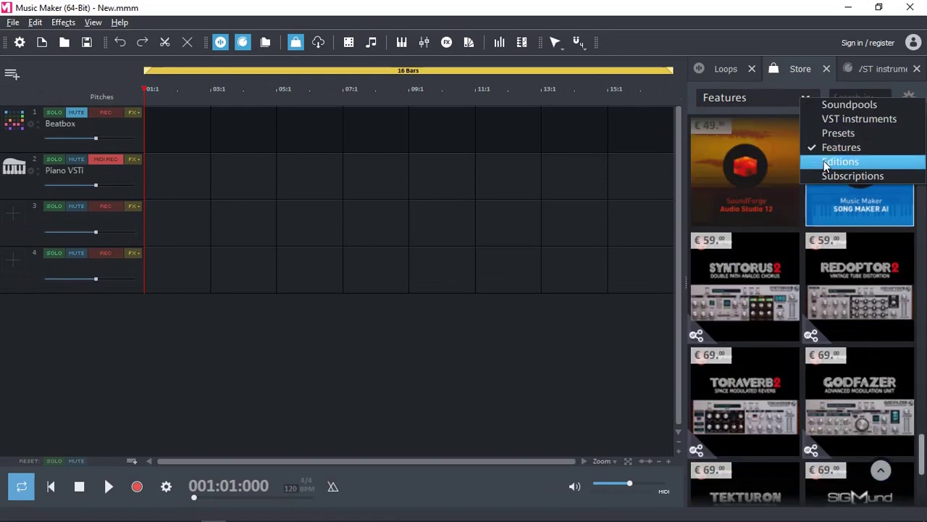
pyautogui.click(826, 163)
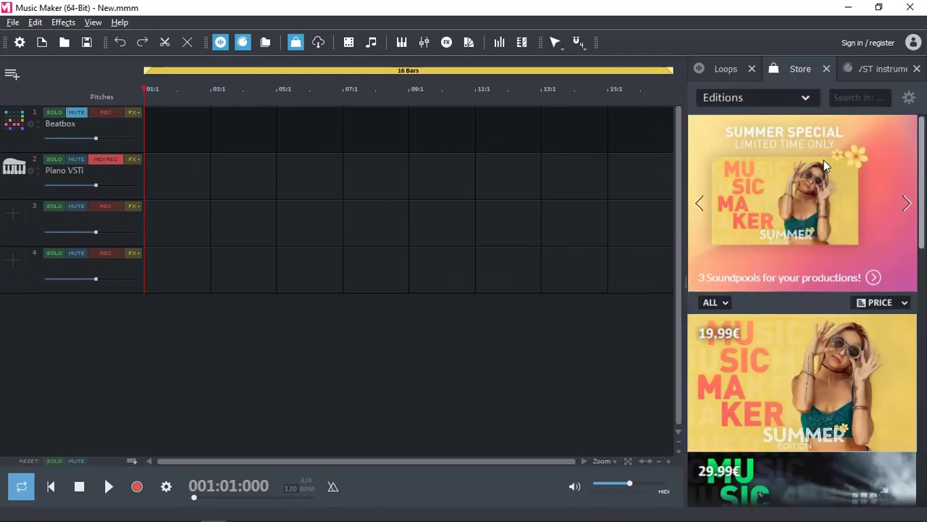
pyautogui.moveTo(924, 228); pyautogui.dragTo(922, 481)
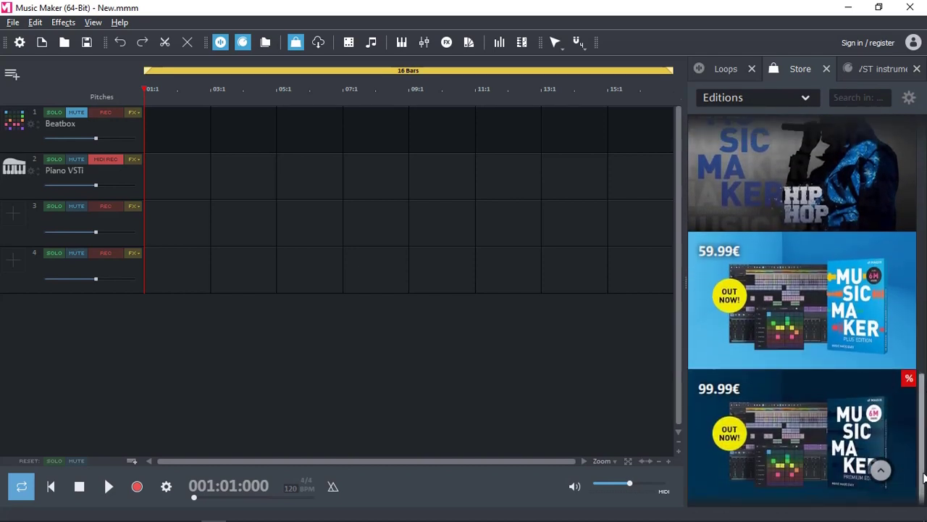
pyautogui.moveTo(923, 475); pyautogui.dragTo(920, 192)
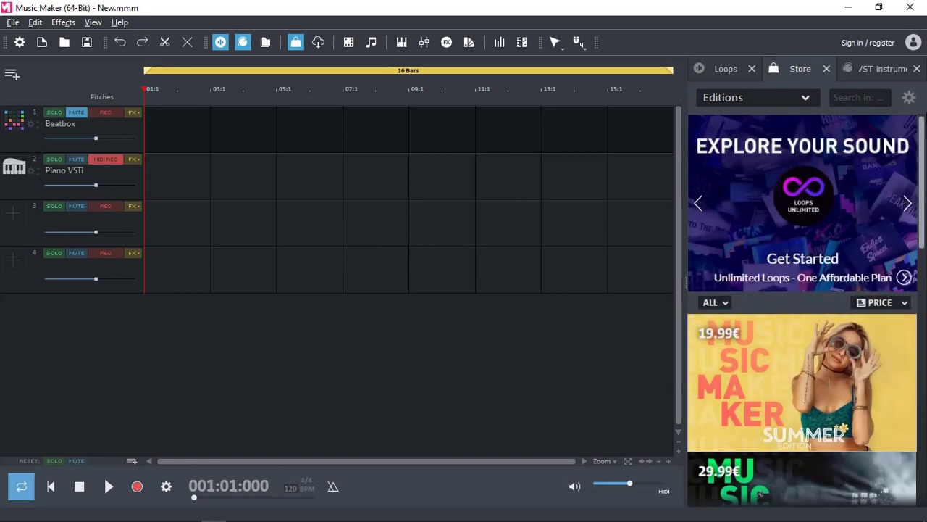
# Step: View the Subscriptions category, then close the Store
pyautogui.click(804, 99)
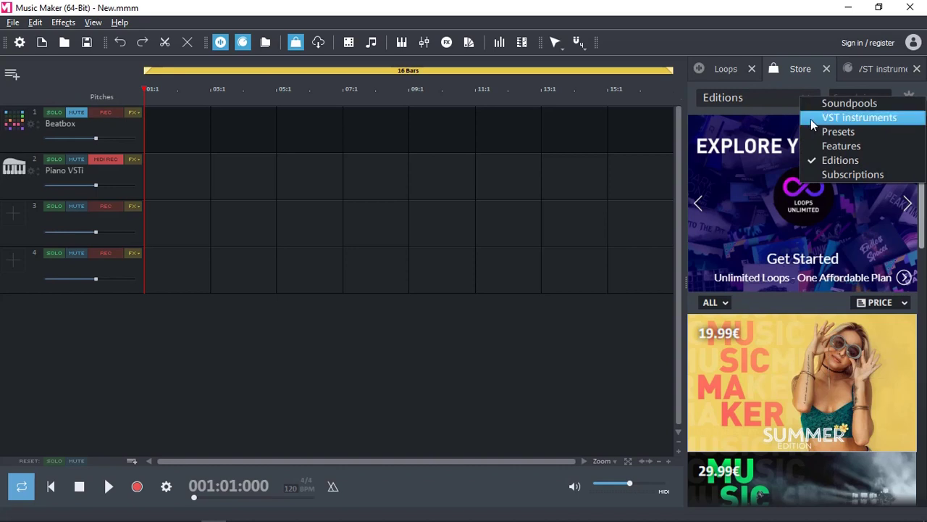
pyautogui.click(831, 177)
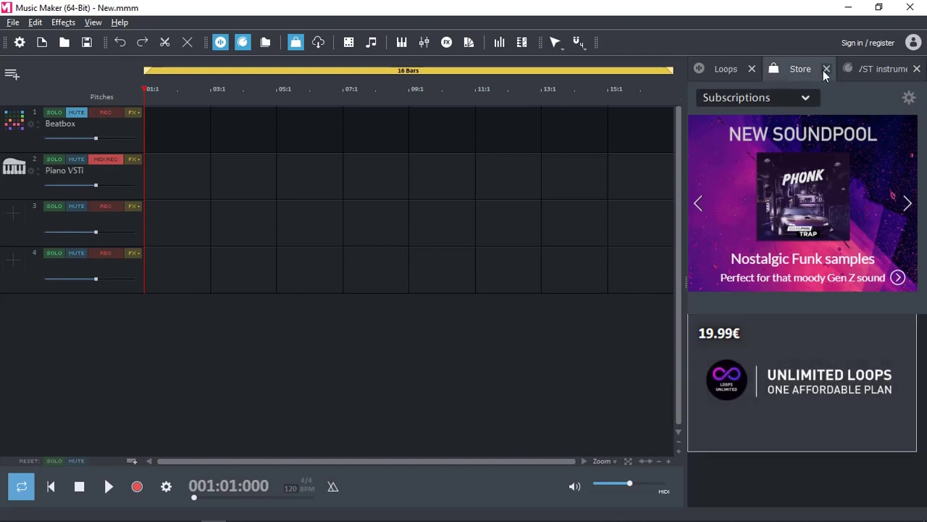
pyautogui.click(807, 100)
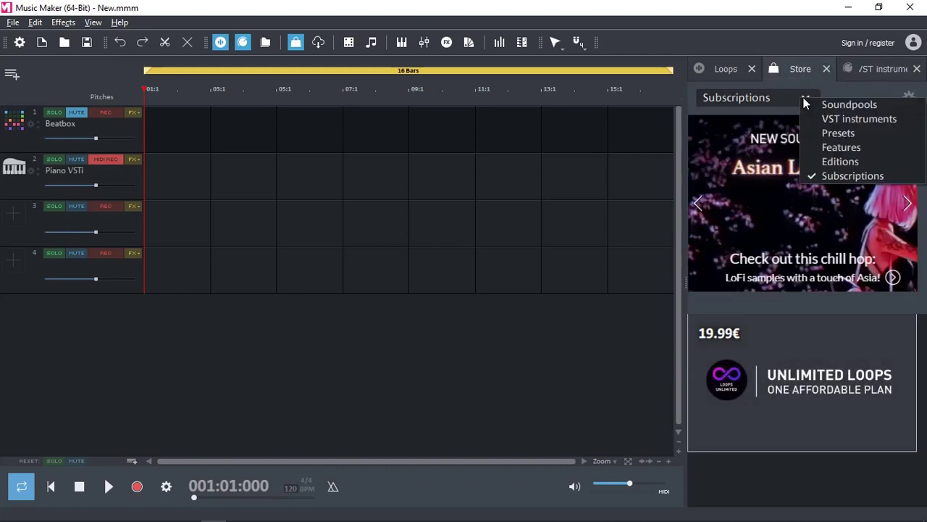
pyautogui.click(826, 106)
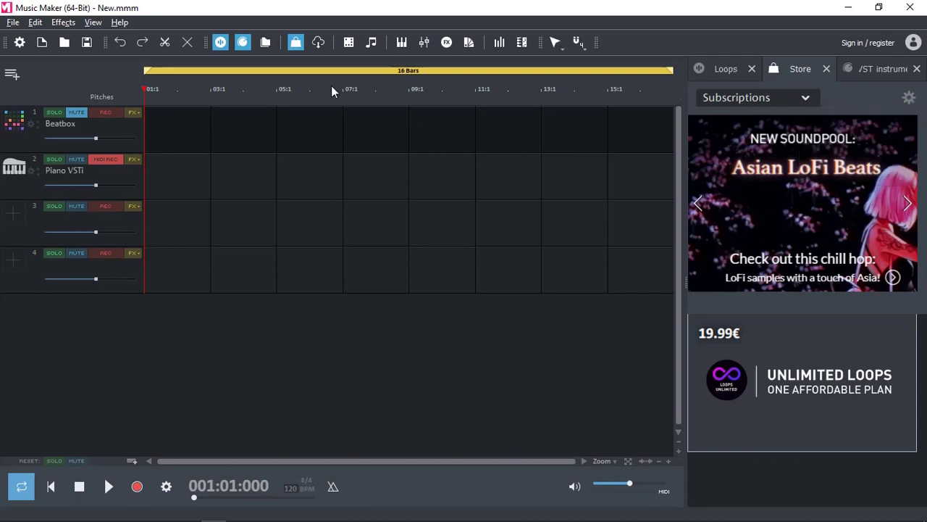
pyautogui.click(295, 44)
# Step: Check Downloads, then bring up the Beatbox editor and Song Maker's Pop Chart Hits templates
pyautogui.click(319, 44)
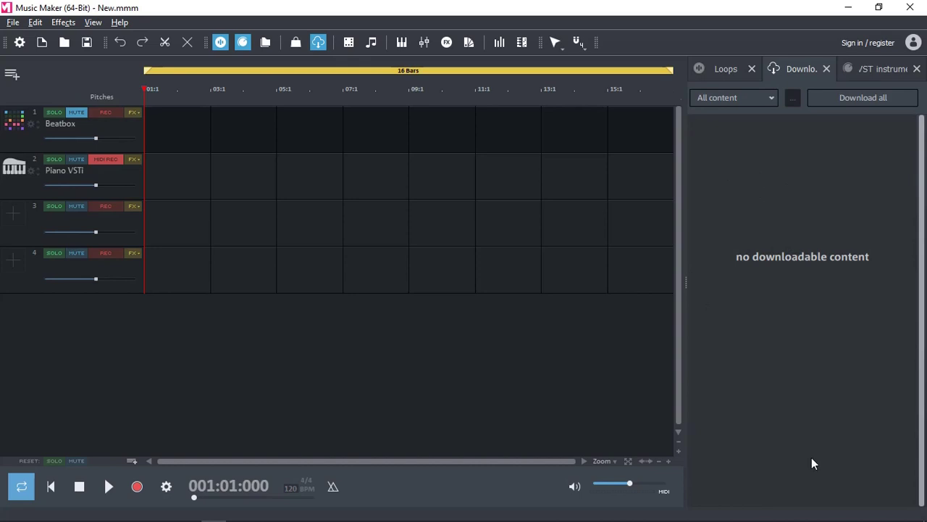
pyautogui.click(318, 44)
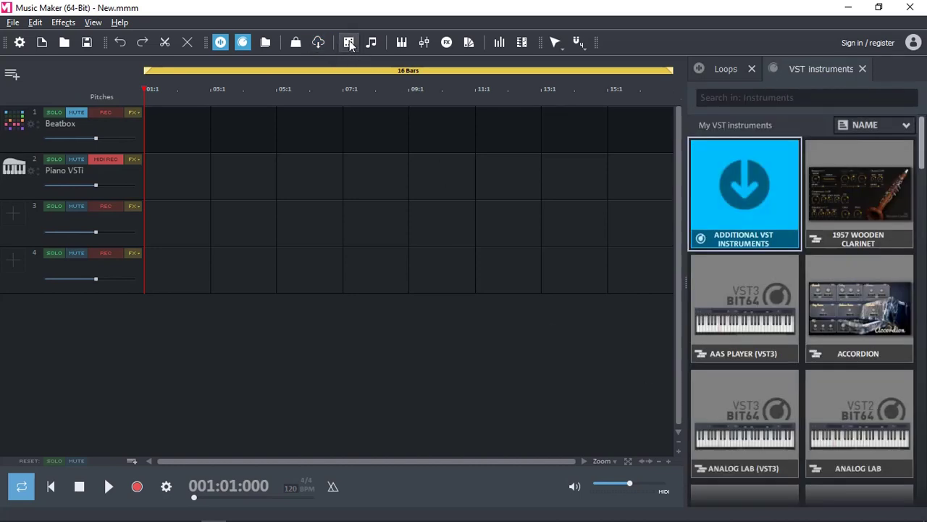
pyautogui.click(348, 43)
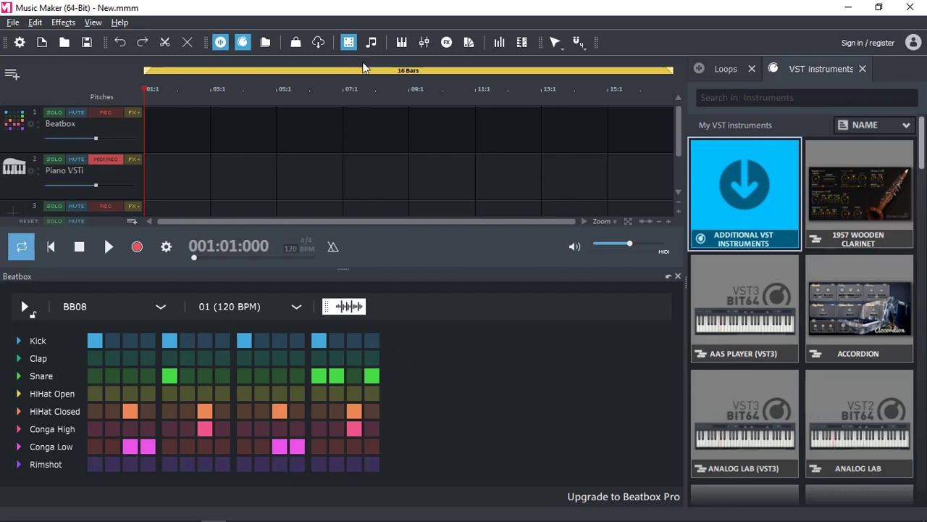
pyautogui.click(372, 44)
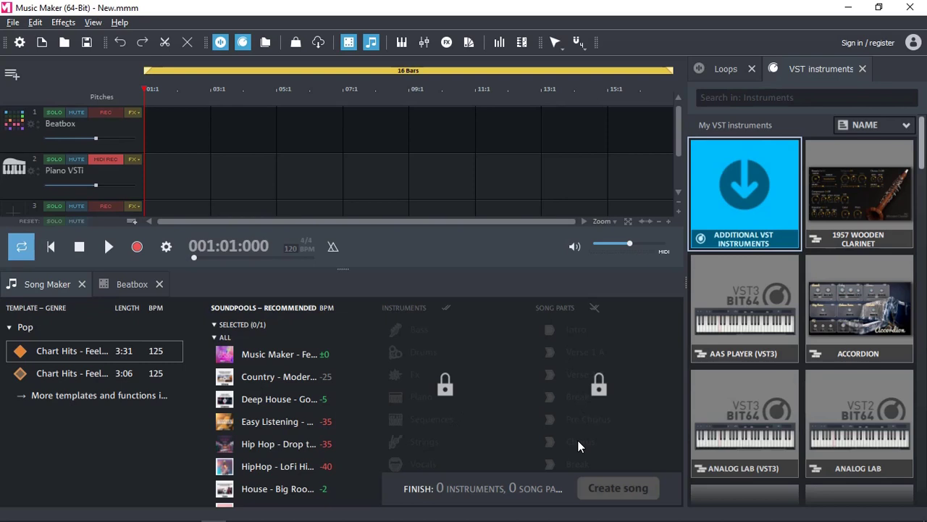
# Step: Replace the Song Maker and Beatbox tabs with the on-screen Keyboard panel
pyautogui.click(371, 43)
pyautogui.click(349, 44)
pyautogui.click(401, 42)
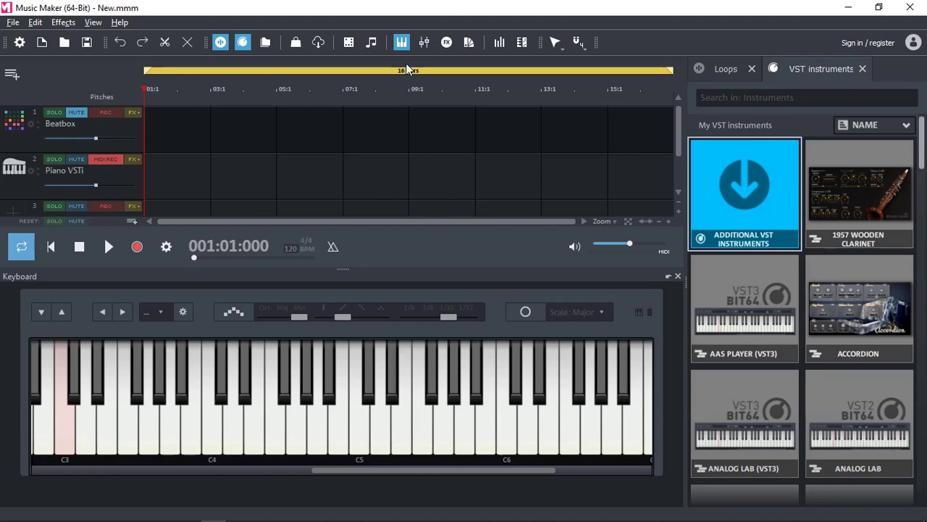
pyautogui.click(424, 42)
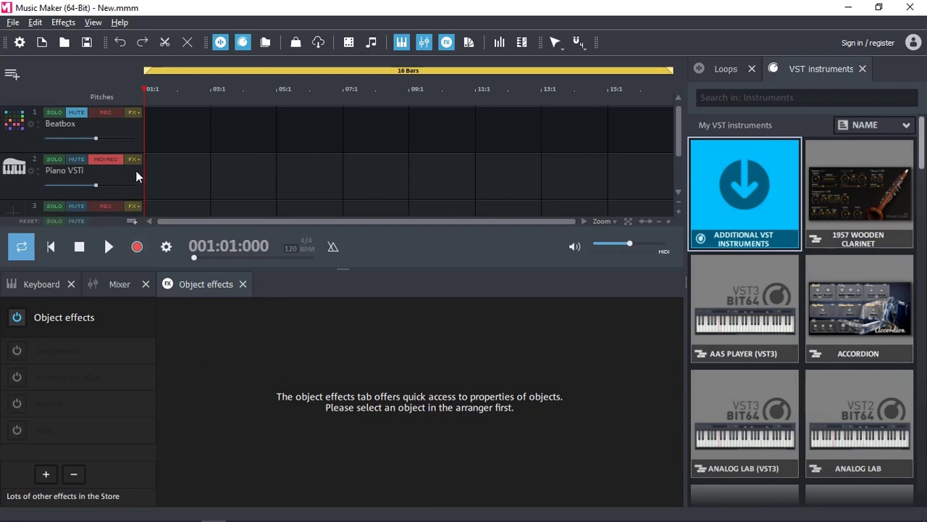
pyautogui.click(135, 113)
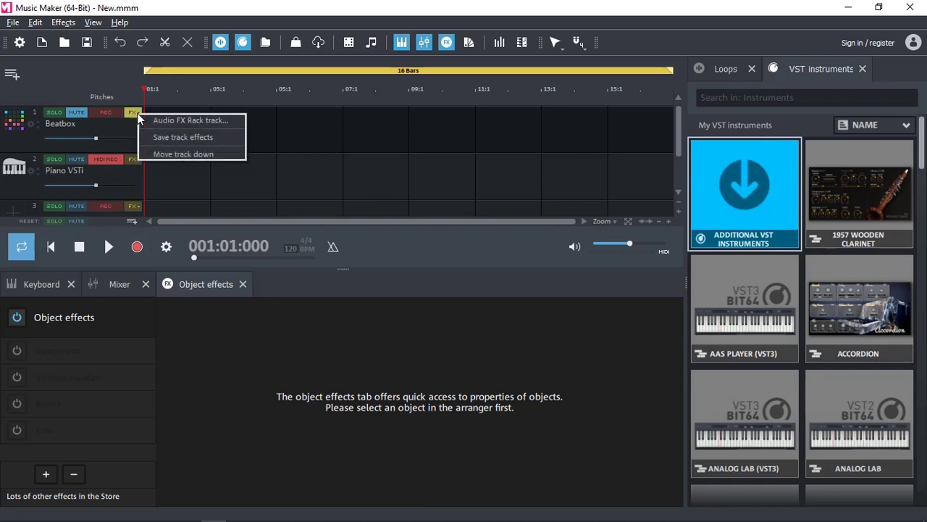
pyautogui.click(135, 122)
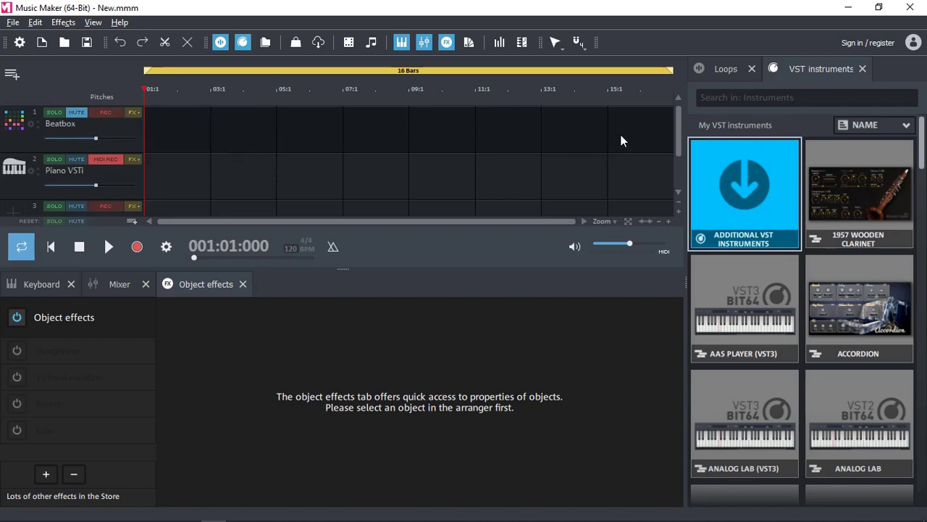
pyautogui.click(469, 43)
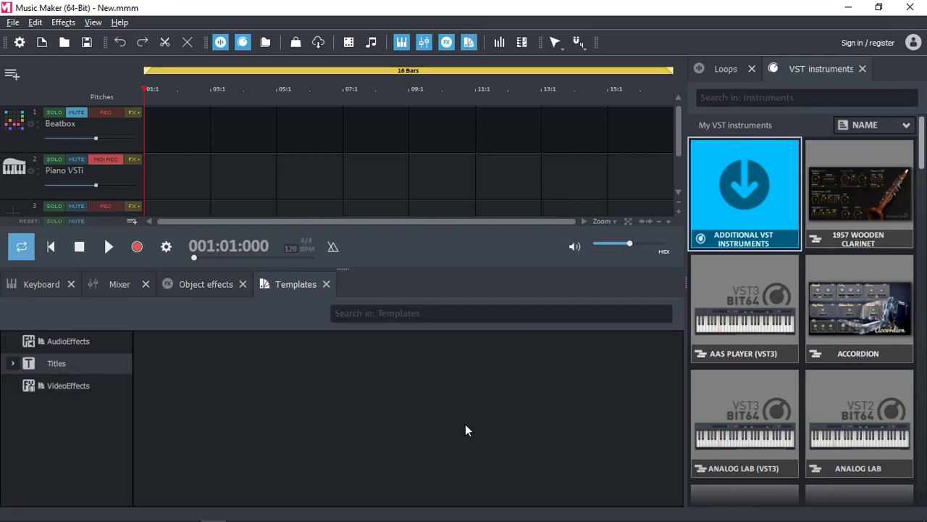
# Step: Browse the AudioEffects templates, then the VideoEffects templates, in the Templates panel
pyautogui.click(69, 343)
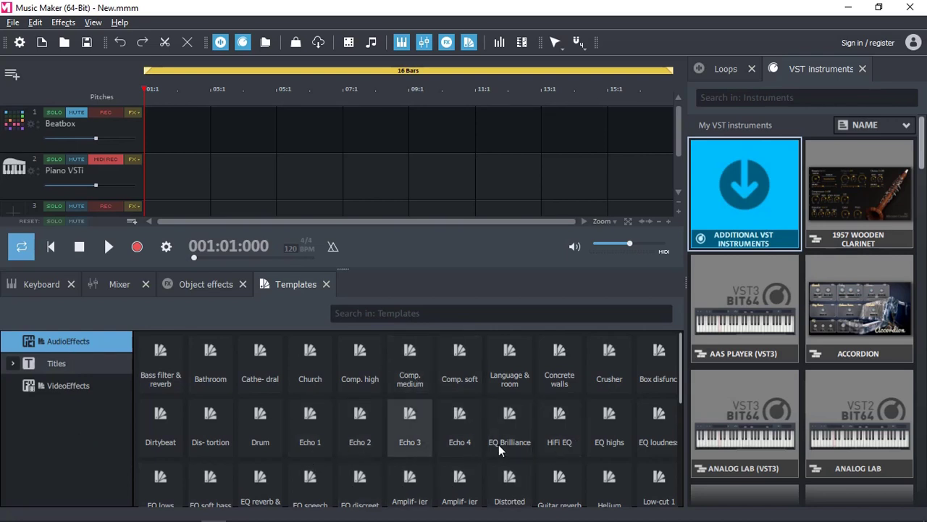
pyautogui.scroll(-1, 405, 442)
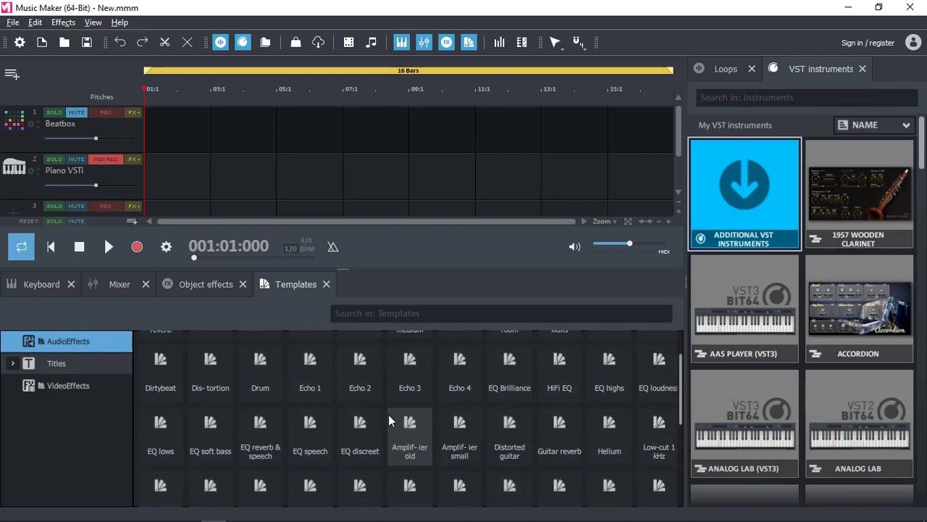
pyautogui.click(64, 386)
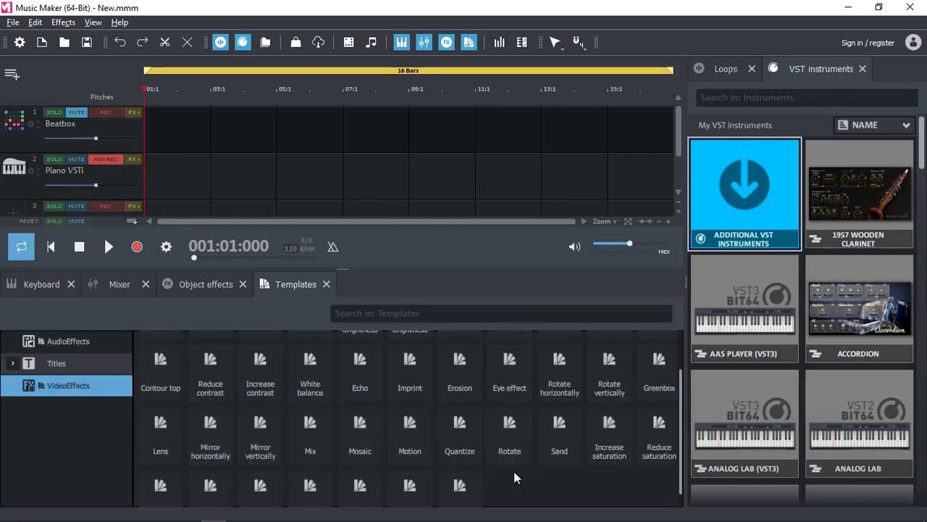
# Step: Expand and collapse the Titles template categories, then open the Spectrum visualizer
pyautogui.click(13, 363)
pyautogui.scroll(-1, 93, 400)
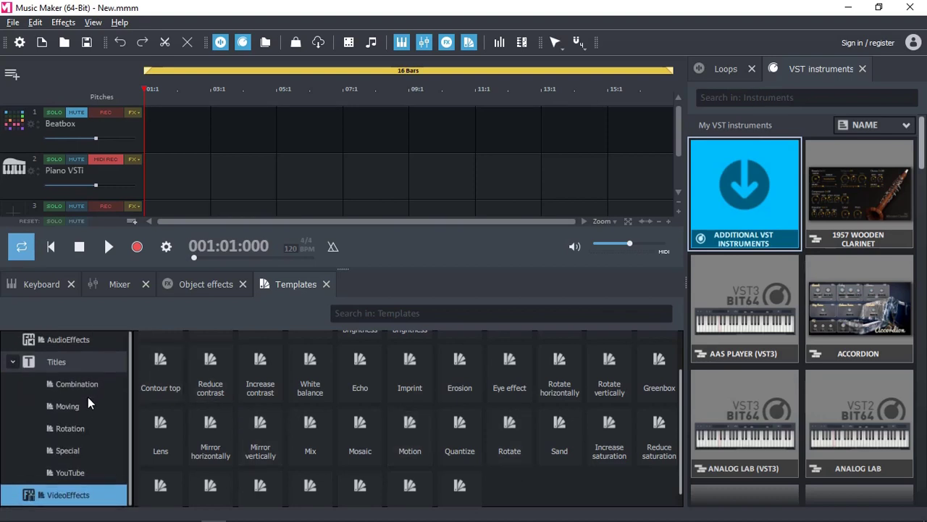
pyautogui.click(13, 363)
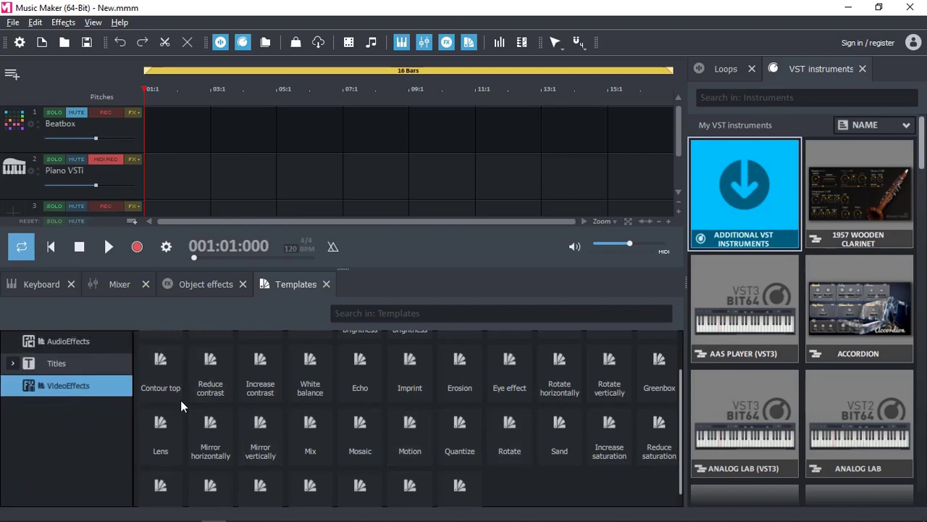
pyautogui.click(499, 43)
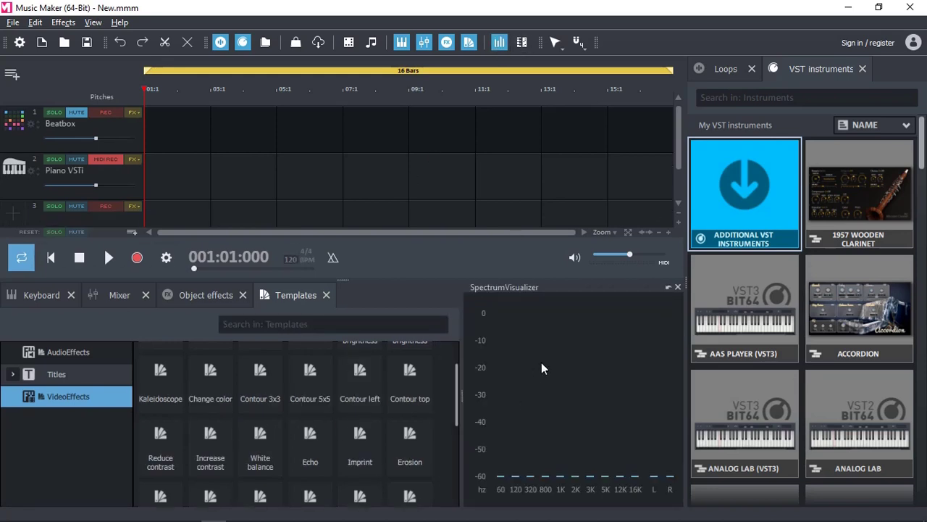
# Step: Open the MIDI editor, move its window toward the screen centre, and close it again
pyautogui.click(523, 42)
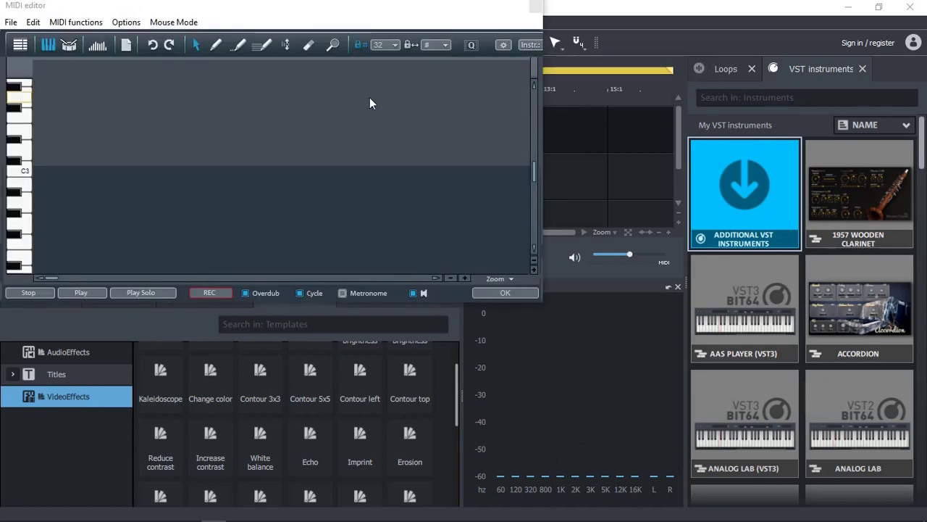
pyautogui.moveTo(319, 12); pyautogui.dragTo(419, 127)
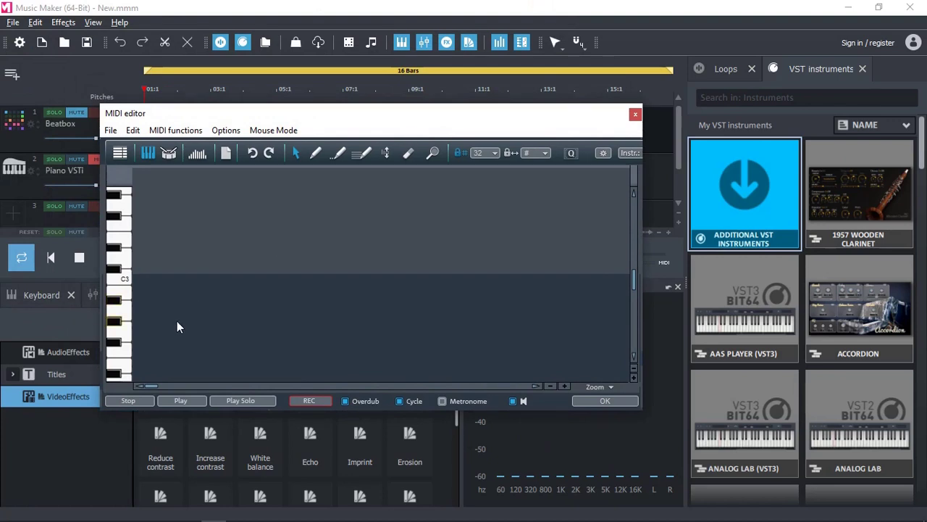
pyautogui.click(635, 113)
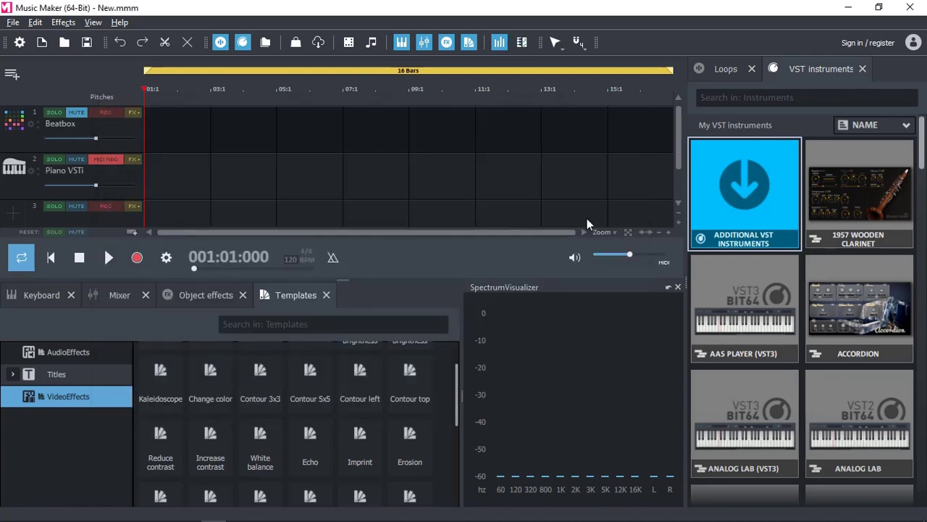
# Step: Set the snap grid to 1/8 notes
pyautogui.click(561, 49)
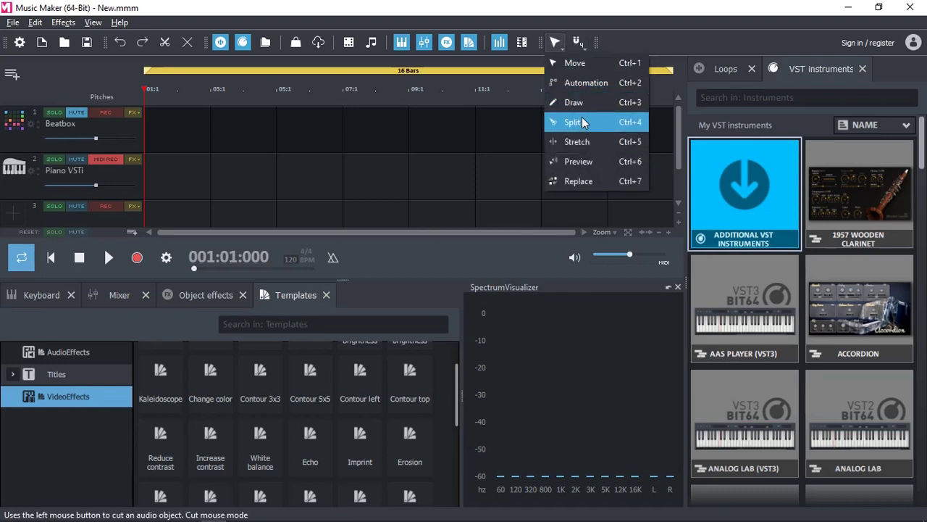
pyautogui.click(577, 43)
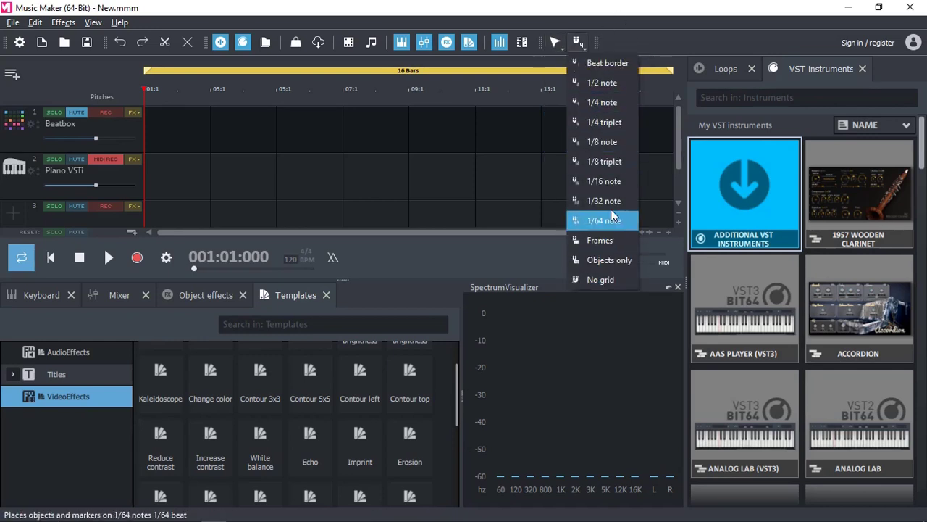
pyautogui.click(608, 142)
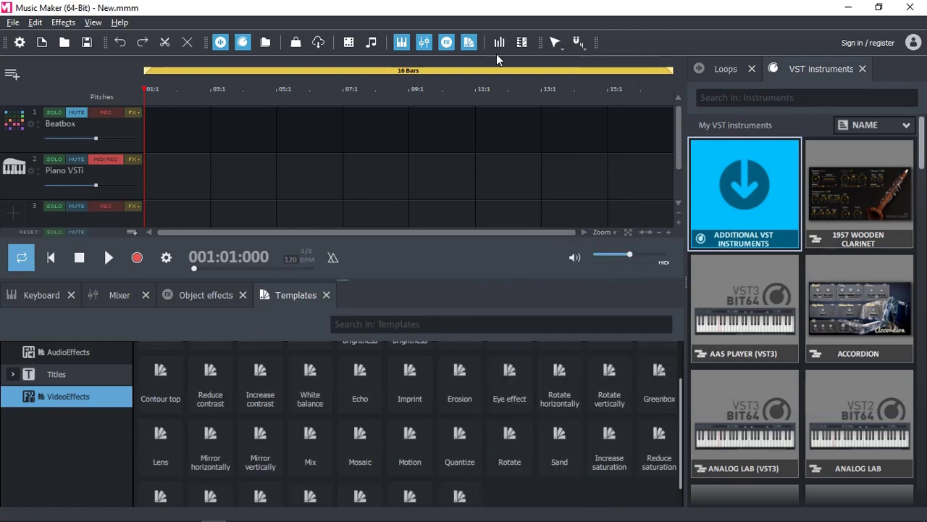
# Step: Hide the lower panel dock and close the instrument and loop browser
pyautogui.click(402, 42)
pyautogui.click(401, 42)
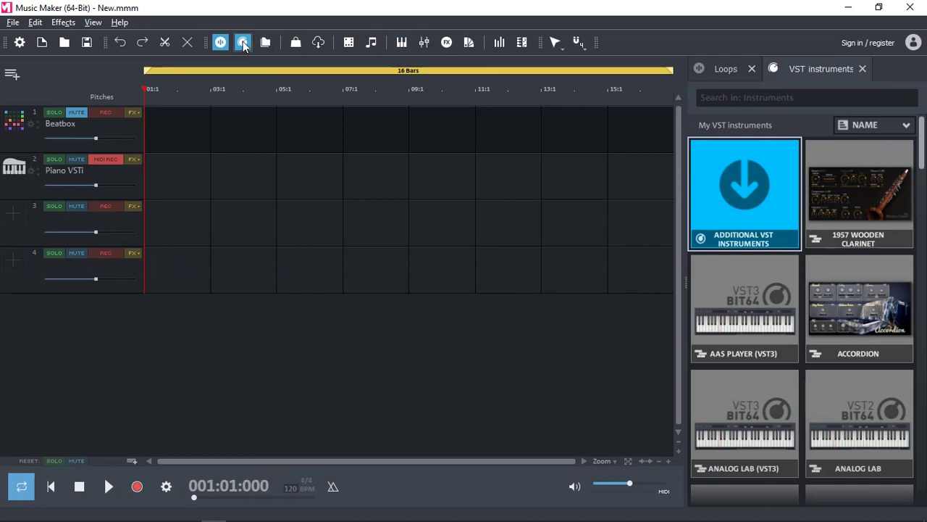
pyautogui.click(243, 42)
pyautogui.click(220, 42)
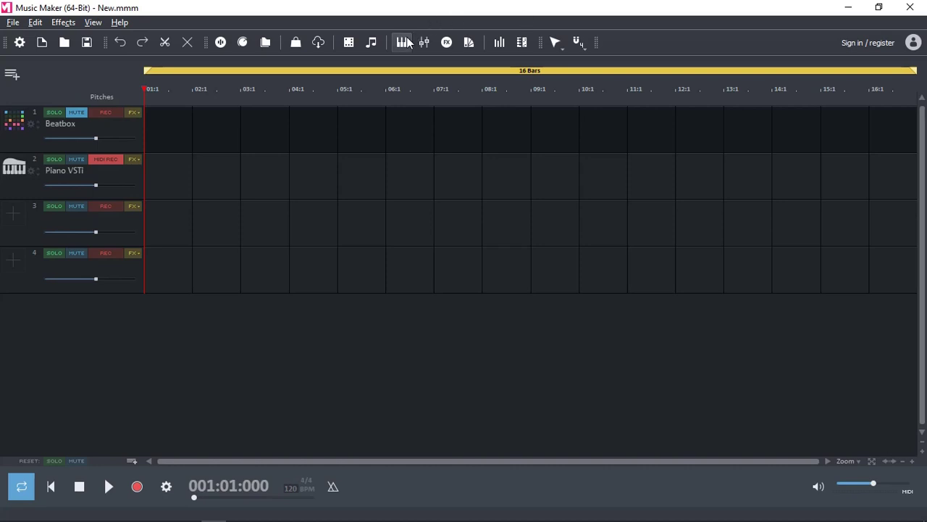
# Step: In Song Maker, choose the Chart Hits - Feel Good Remix template and add the Chart Hits - Fade Out soundpool
pyautogui.click(371, 42)
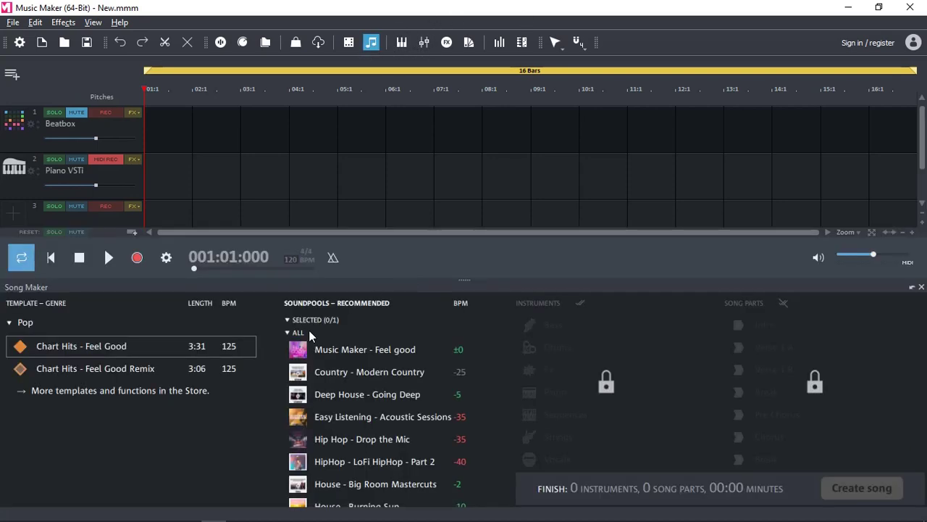
pyautogui.click(72, 370)
pyautogui.click(74, 350)
pyautogui.click(71, 373)
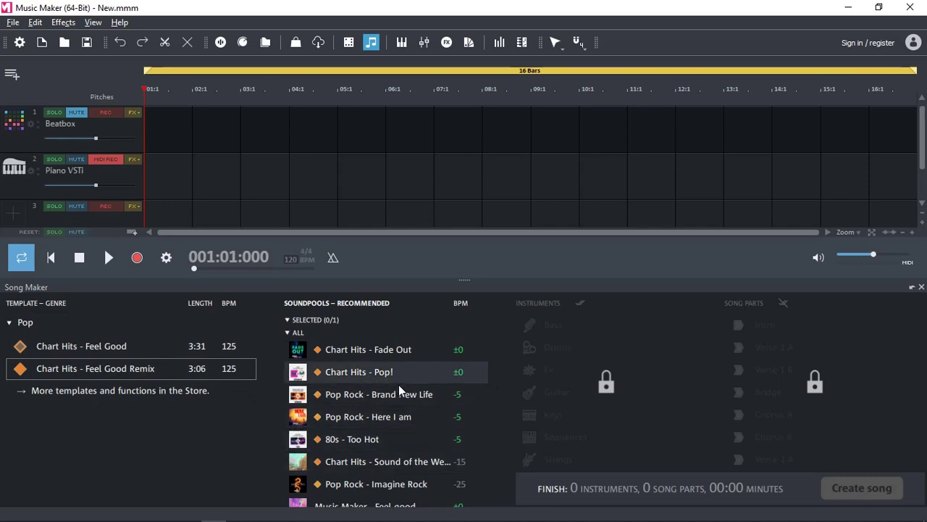
pyautogui.click(352, 352)
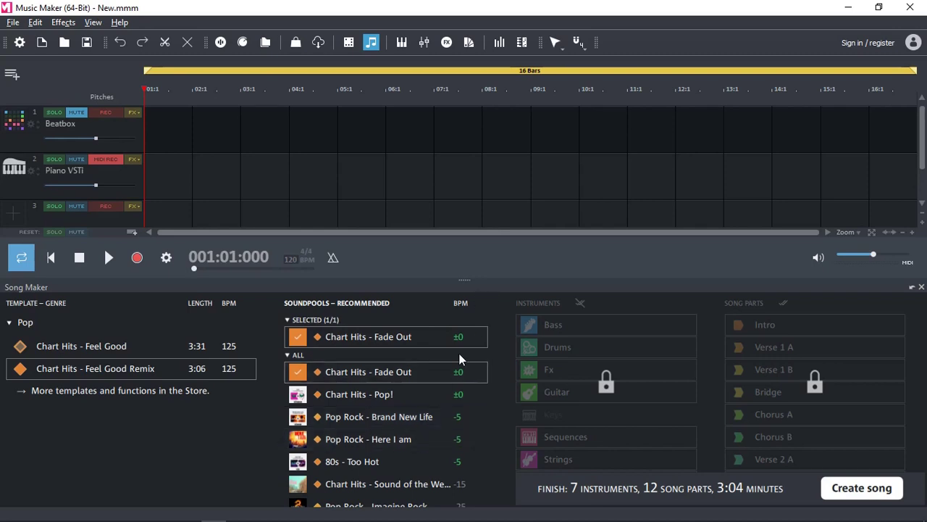
pyautogui.scroll(-3, 405, 413)
pyautogui.click(411, 380)
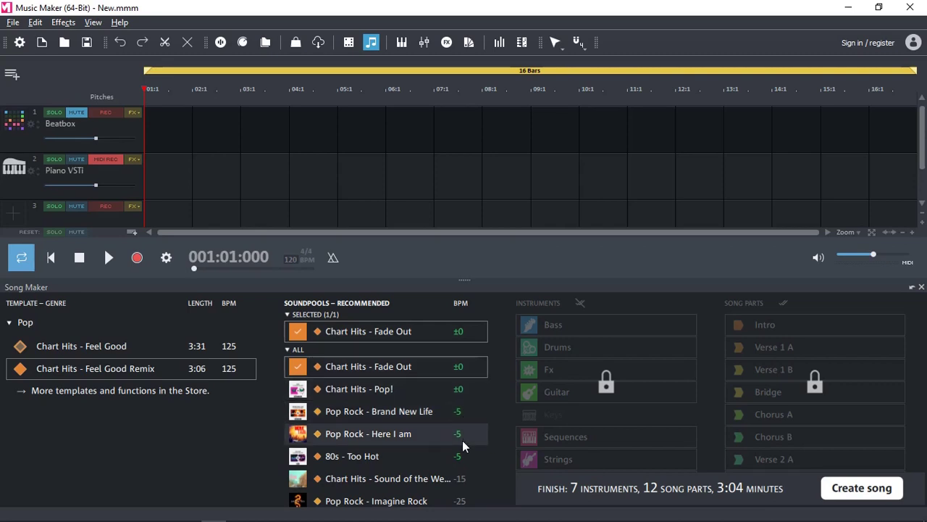
pyautogui.scroll(-8, 462, 439)
pyautogui.scroll(-8, 463, 440)
pyautogui.scroll(6, 463, 441)
pyautogui.scroll(8, 463, 440)
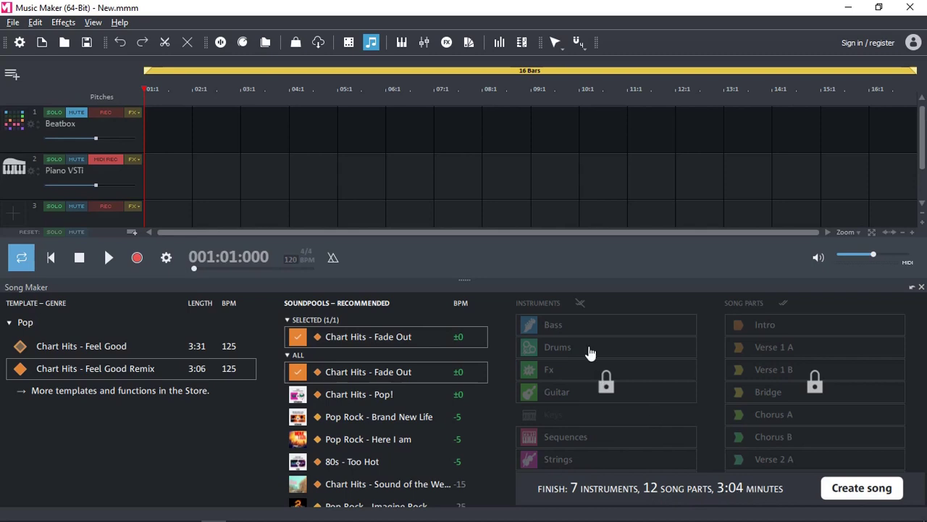
pyautogui.click(611, 388)
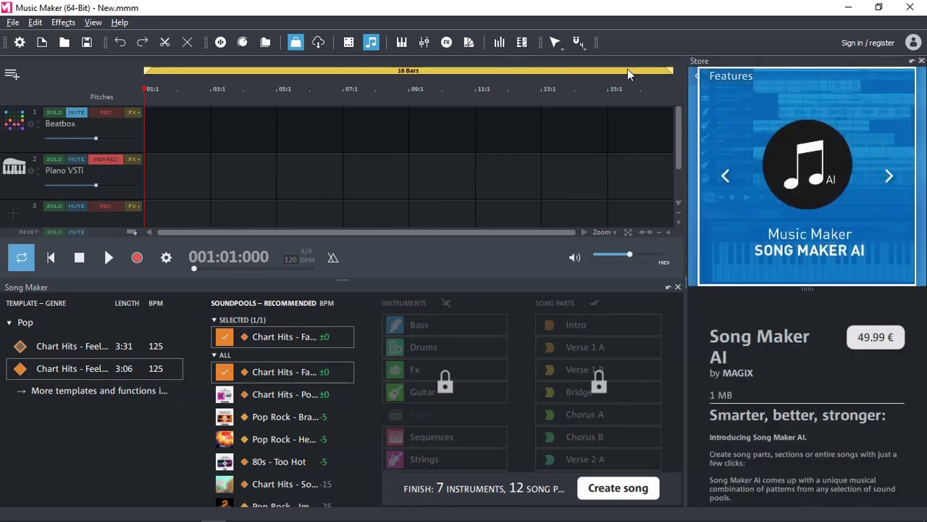
pyautogui.click(295, 42)
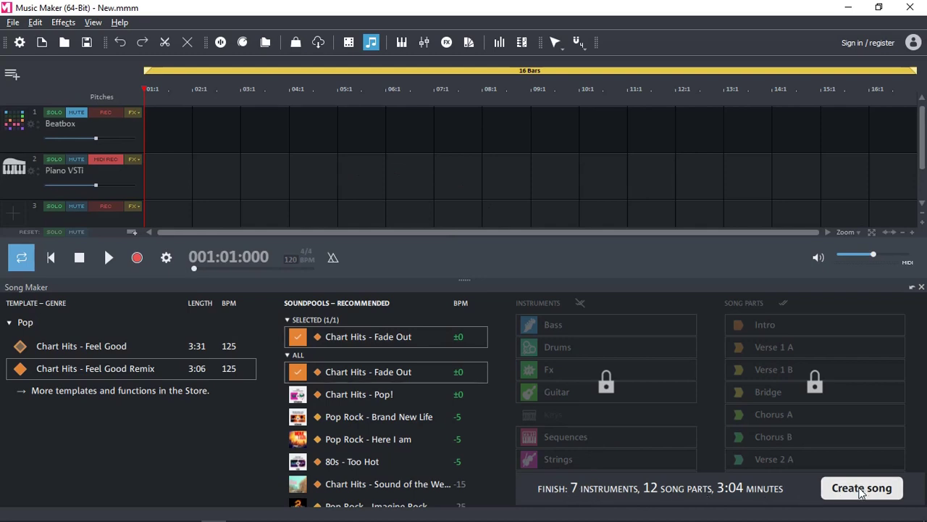
pyautogui.click(862, 488)
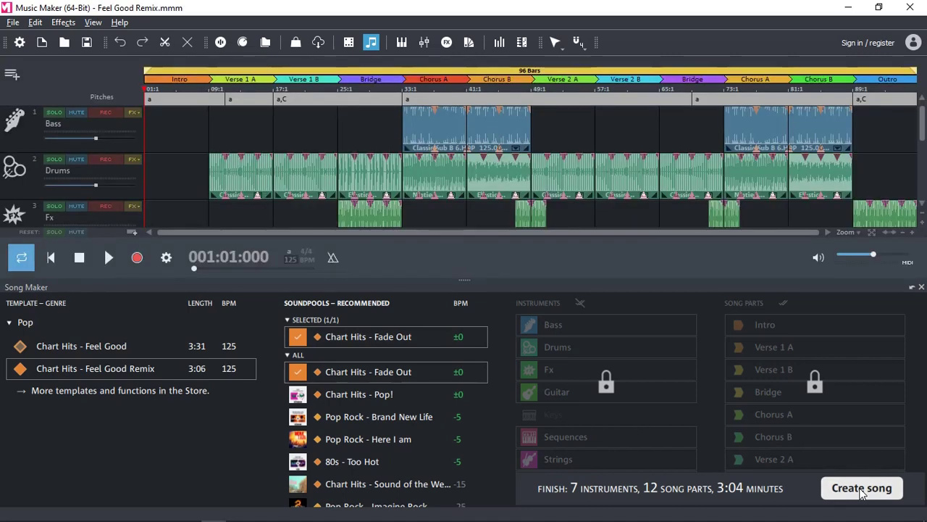
pyautogui.click(372, 43)
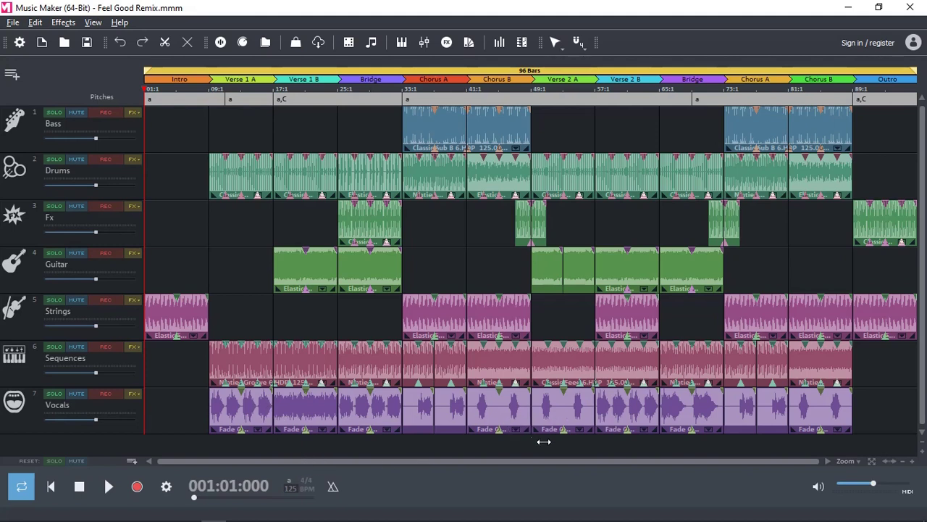
pyautogui.click(109, 487)
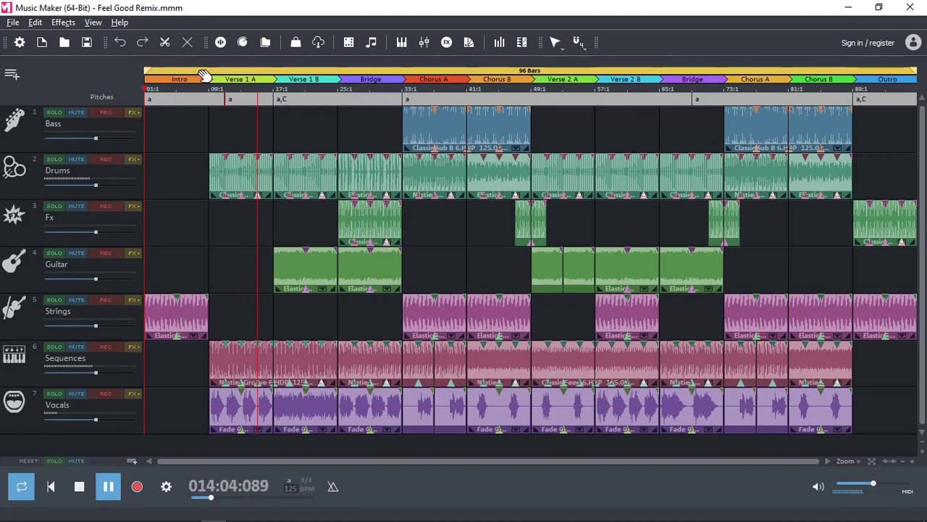
pyautogui.click(404, 78)
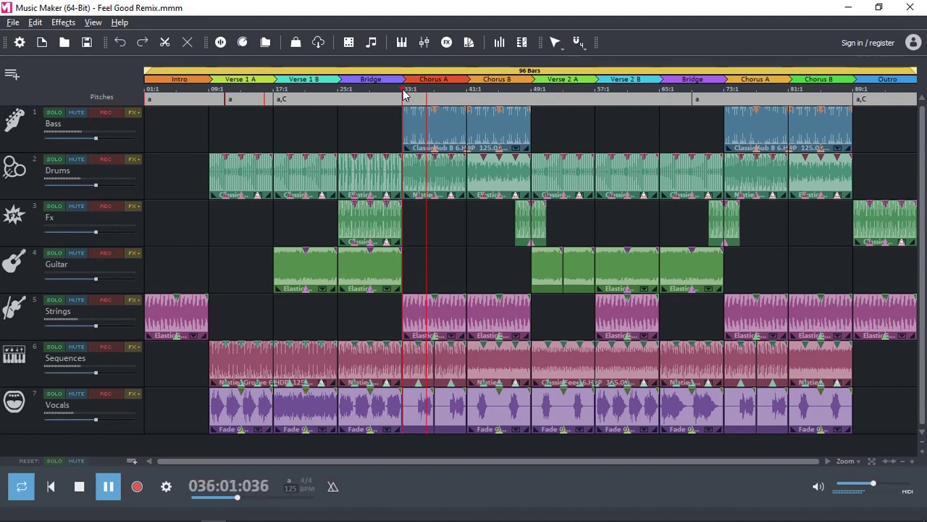
pyautogui.click(573, 98)
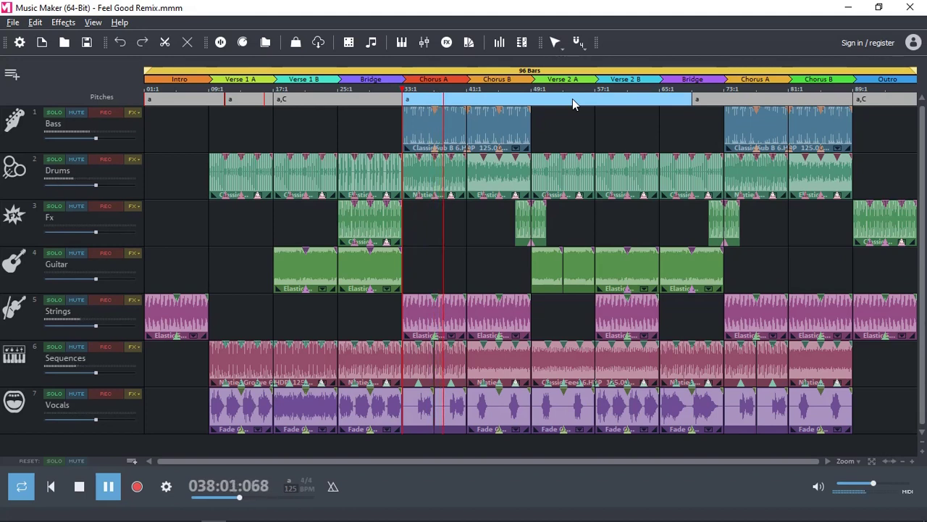
pyautogui.press('space')
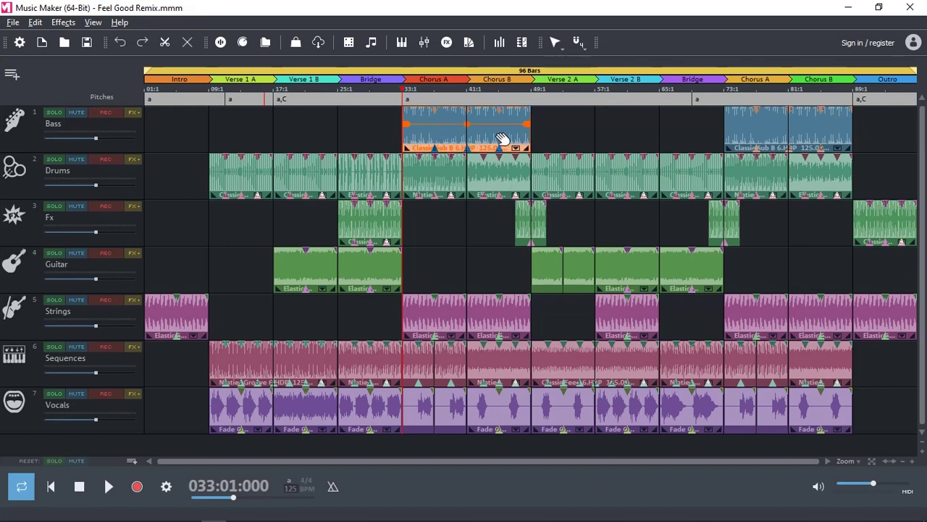
# Step: Copy the Chorus A Bass clip to bars 9–25 and preview the verses from bar 9
pyautogui.click(478, 137)
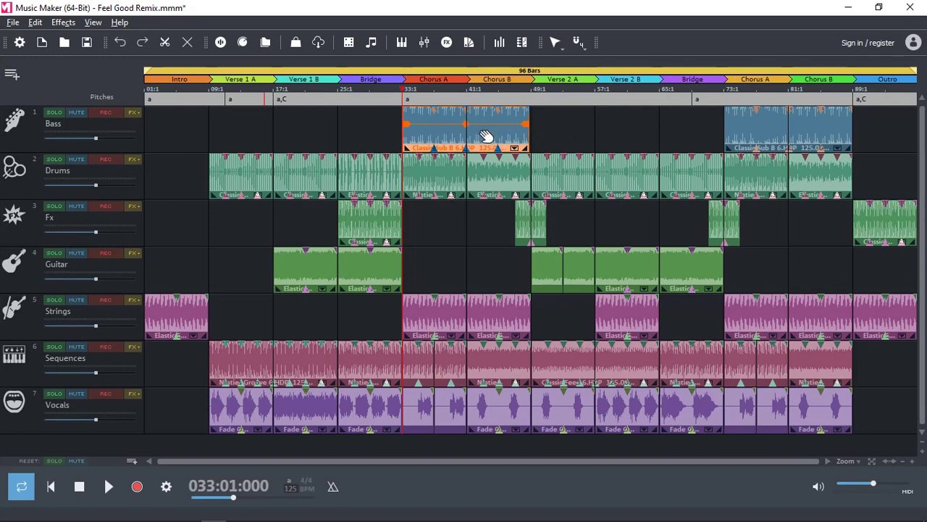
pyautogui.moveTo(488, 139); pyautogui.dragTo(300, 141)
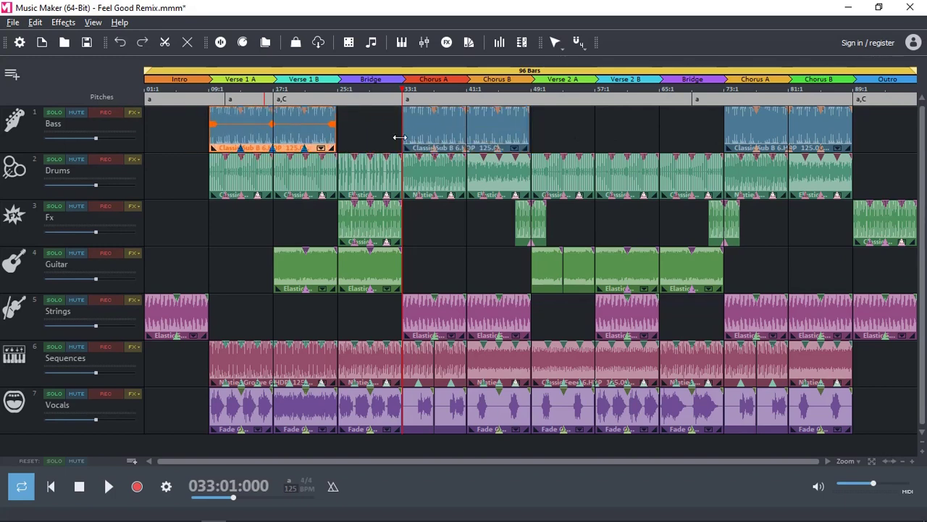
pyautogui.click(209, 88)
pyautogui.press('space')
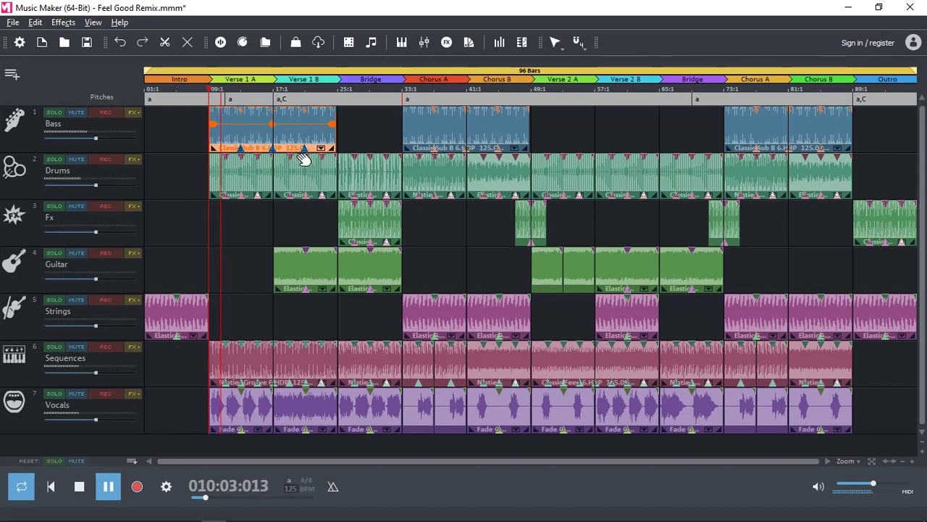
pyautogui.press('space')
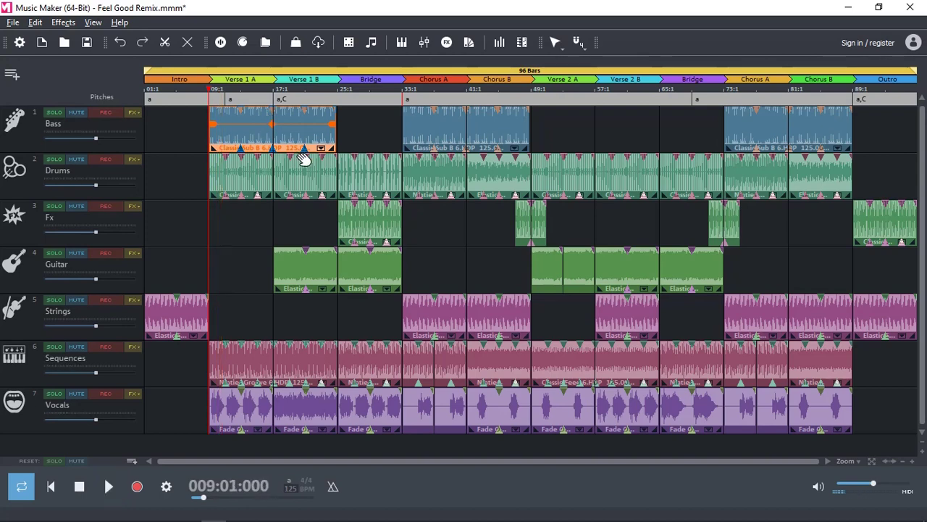
# Step: Replace the Chart Hits - Fade Out soundpool with Country - Modern Country and create a new song
pyautogui.click(371, 42)
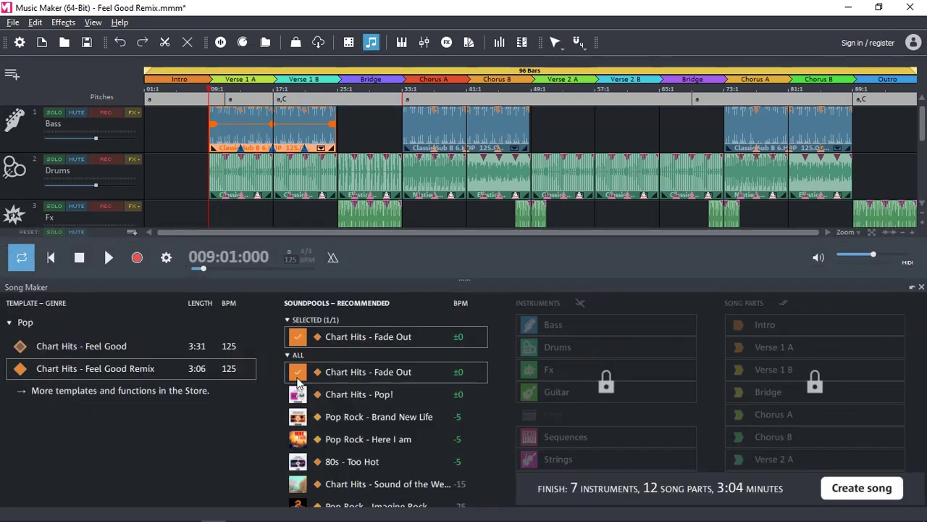
pyautogui.click(299, 337)
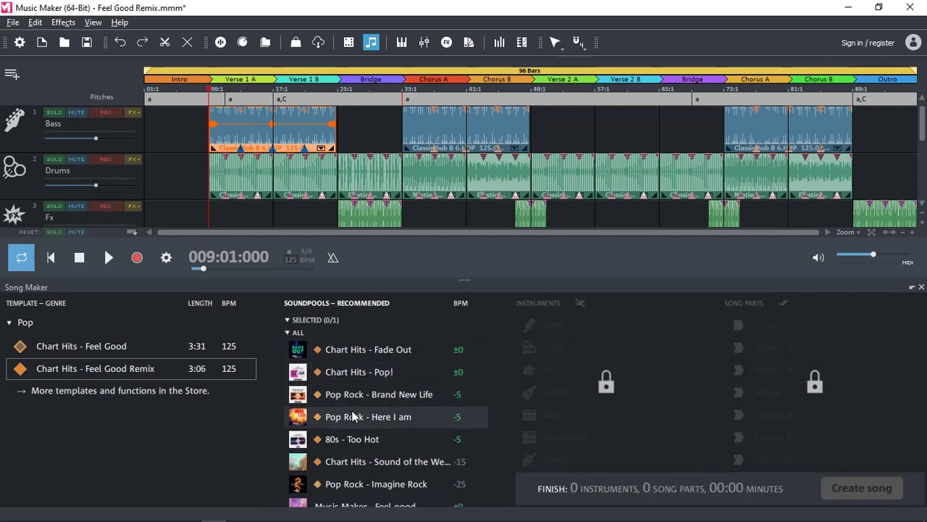
pyautogui.scroll(-5, 364, 440)
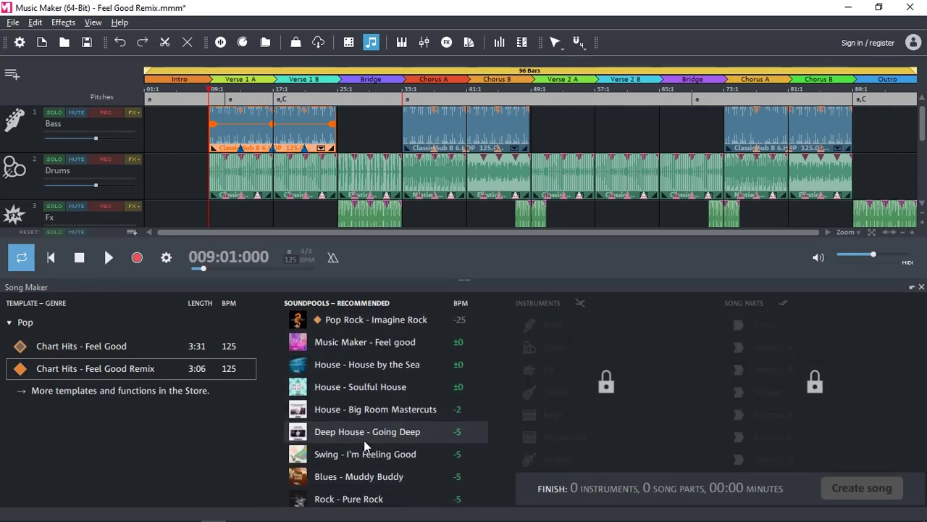
pyautogui.scroll(-5, 364, 440)
pyautogui.click(364, 439)
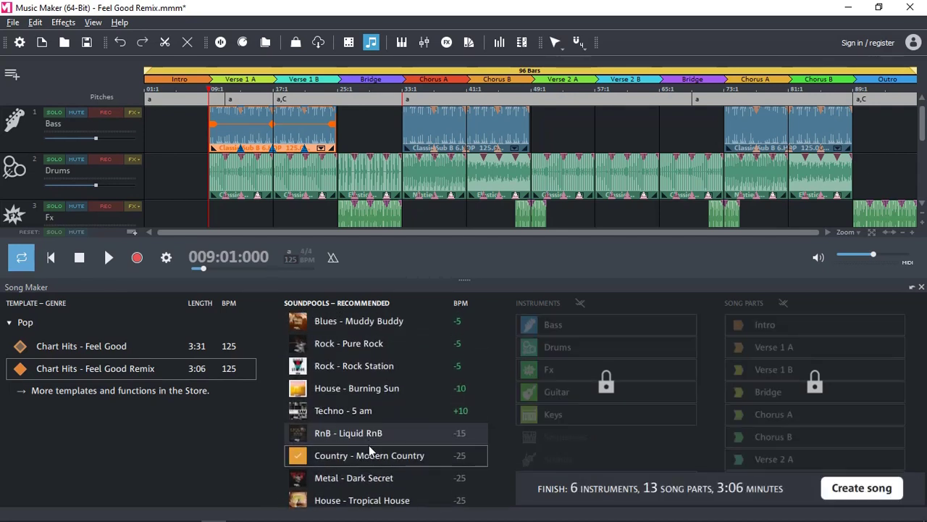
pyautogui.scroll(10, 386, 426)
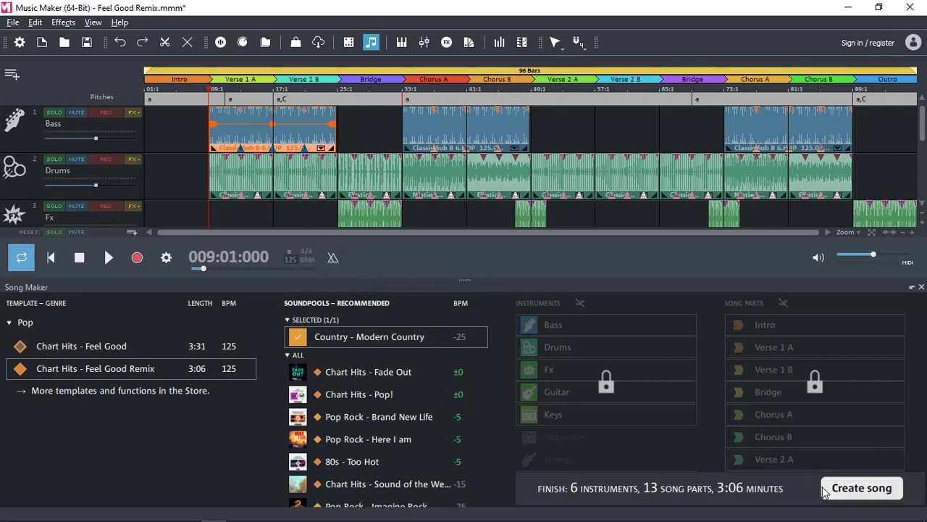
pyautogui.click(863, 491)
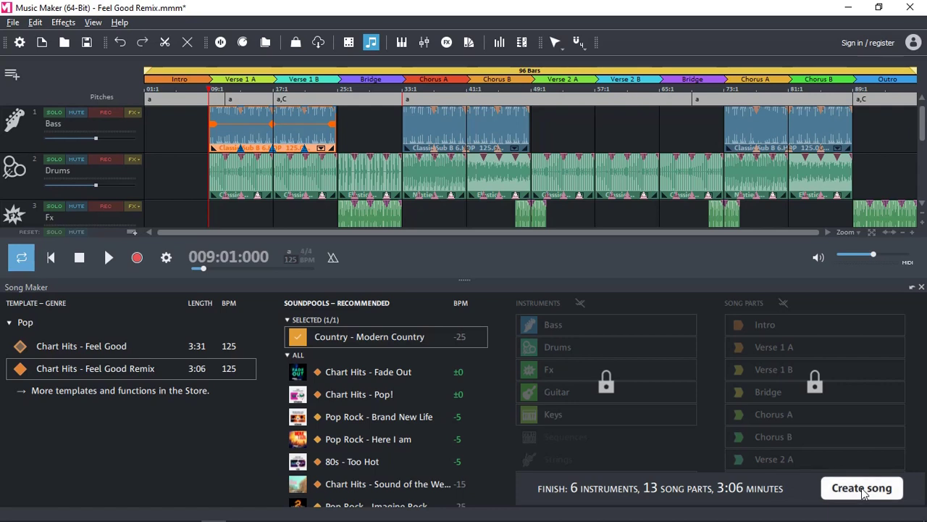
# Step: Discard the Feel Good Remix changes and close Song Maker once the country song is generated
pyautogui.click(596, 196)
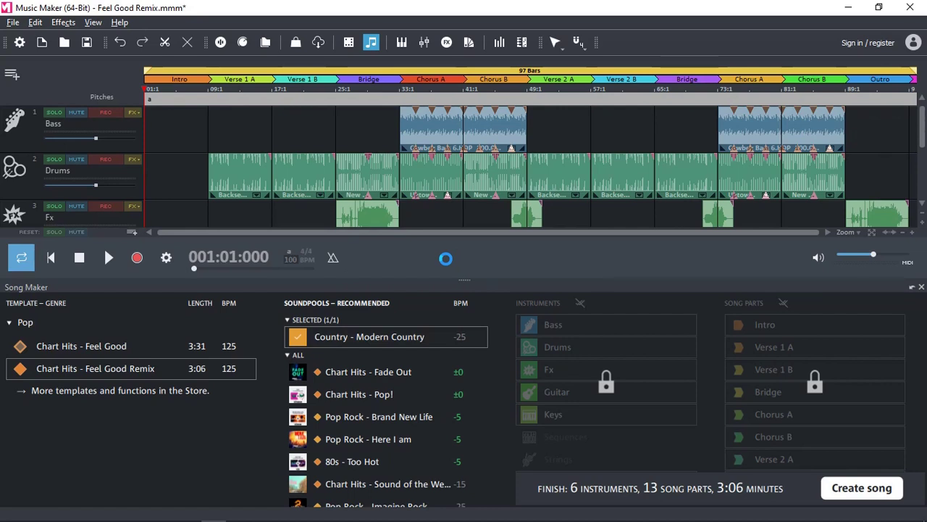
pyautogui.click(372, 42)
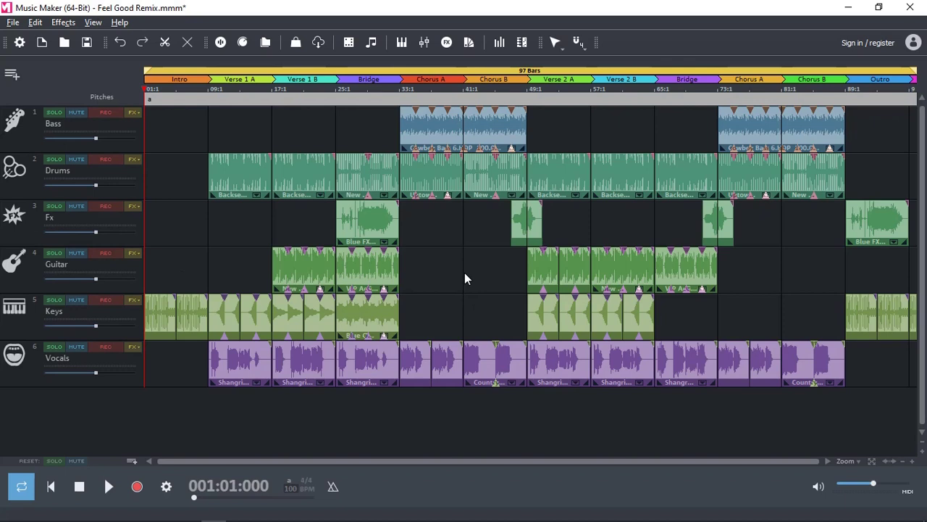
# Step: Preview the new country song from the start, bar 9 and bar 25, then reopen Song Maker
pyautogui.press('space')
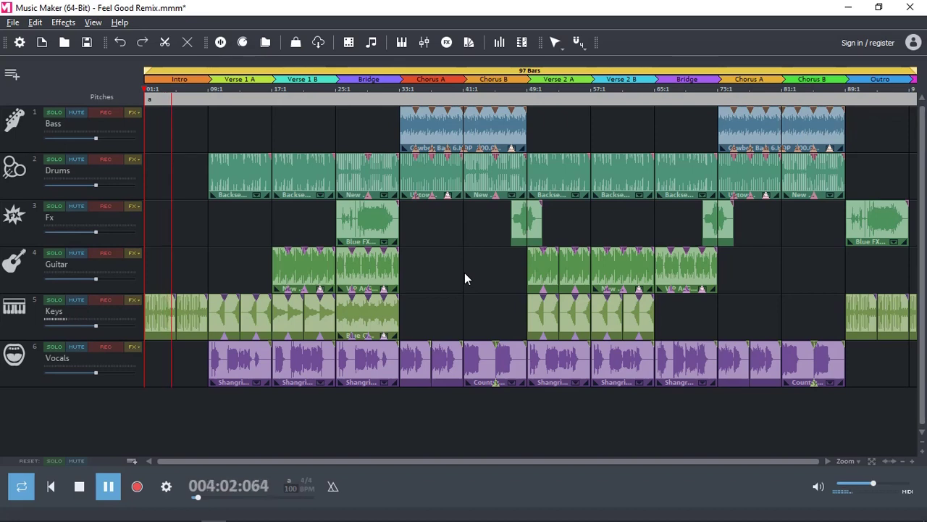
pyautogui.click(209, 99)
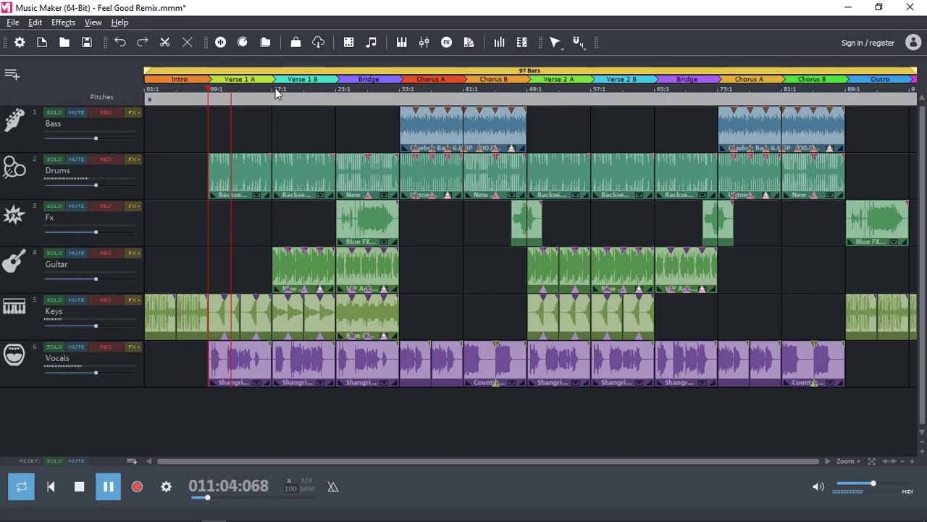
pyautogui.press('space')
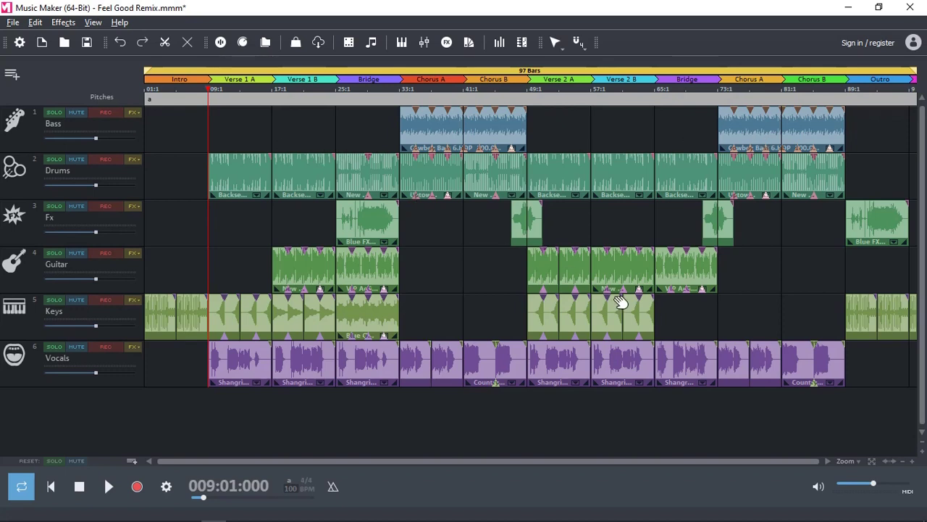
pyautogui.click(333, 87)
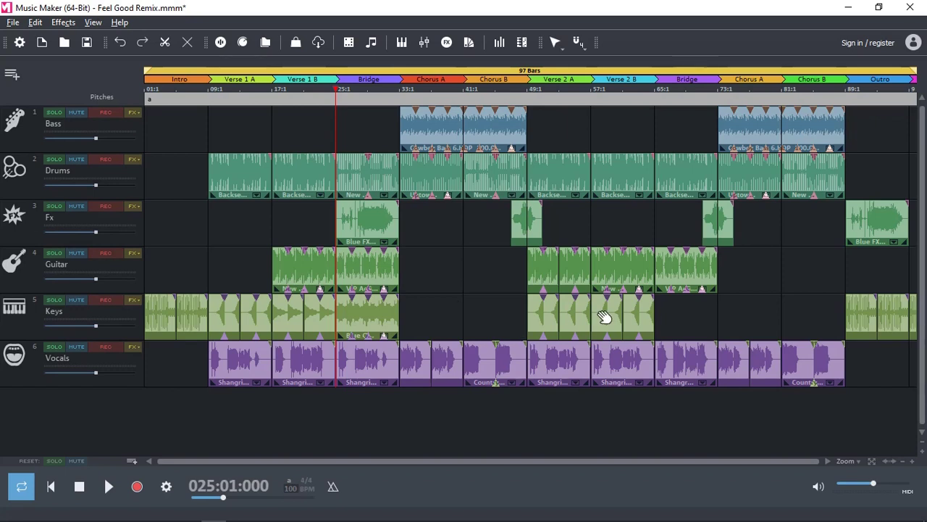
pyautogui.press('space')
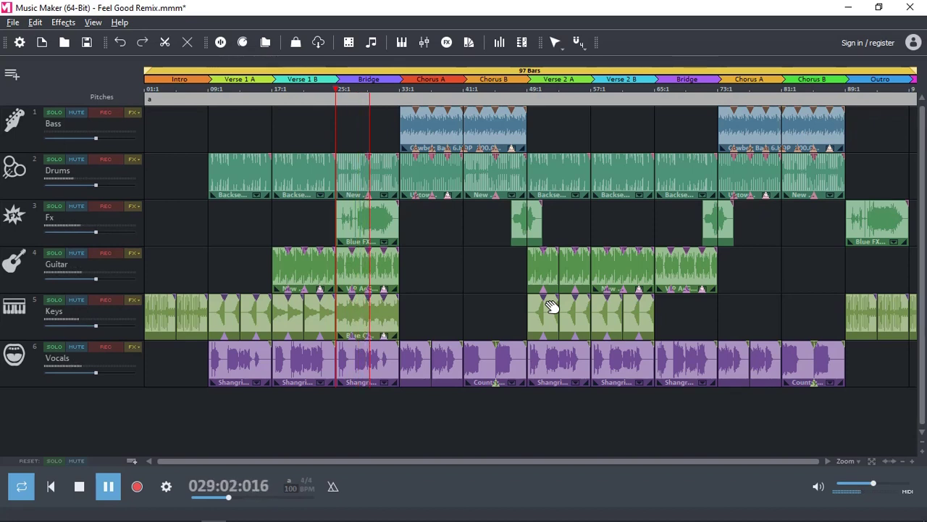
pyautogui.press('space')
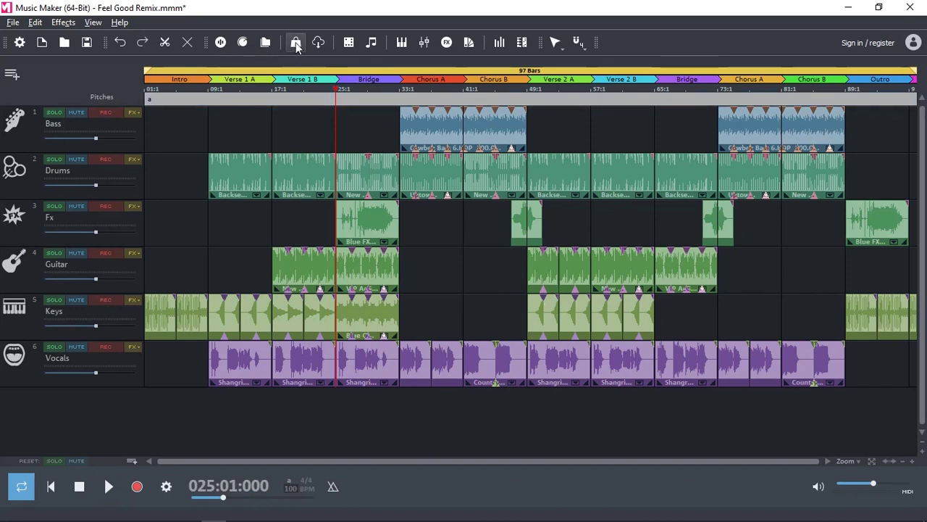
pyautogui.click(370, 43)
# Step: Generate a song from the Chart Hits - Feel Good template using the RnB - Liquid RnB soundpool
pyautogui.click(82, 345)
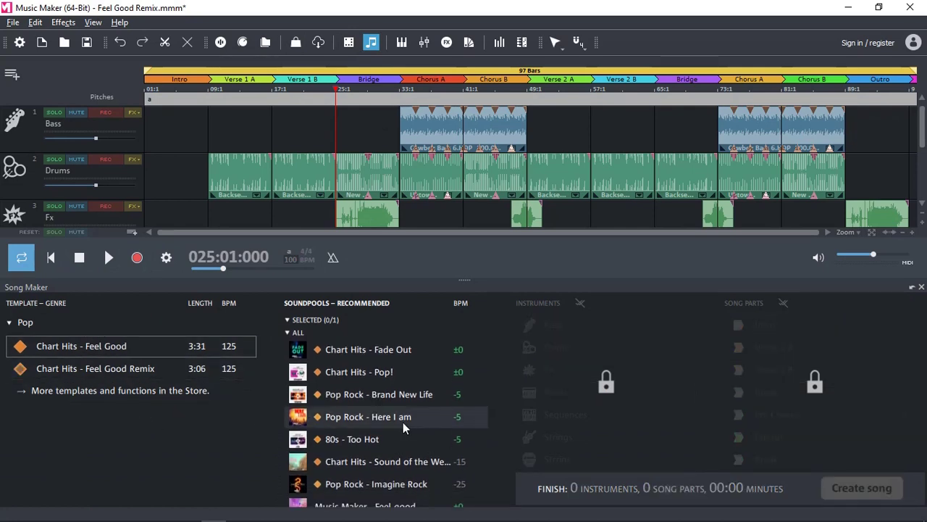
pyautogui.scroll(-10, 381, 431)
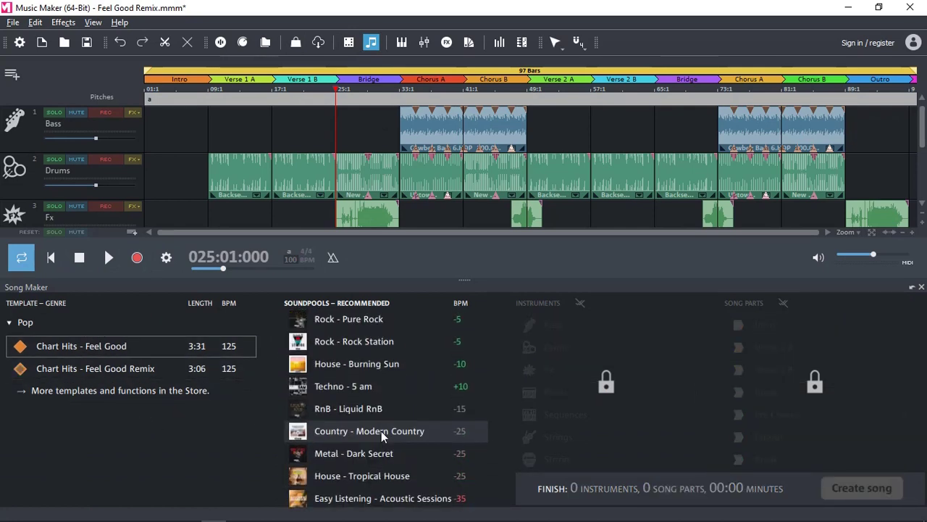
pyautogui.click(346, 408)
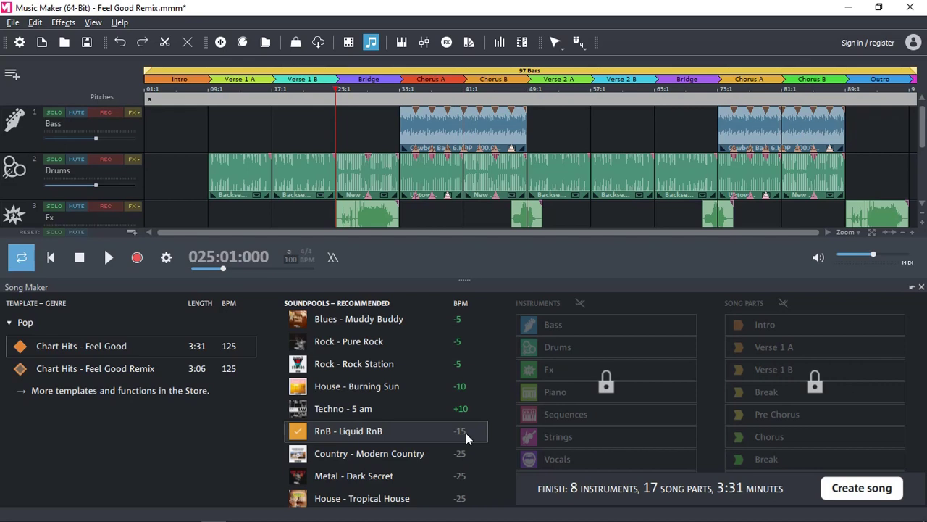
pyautogui.click(862, 490)
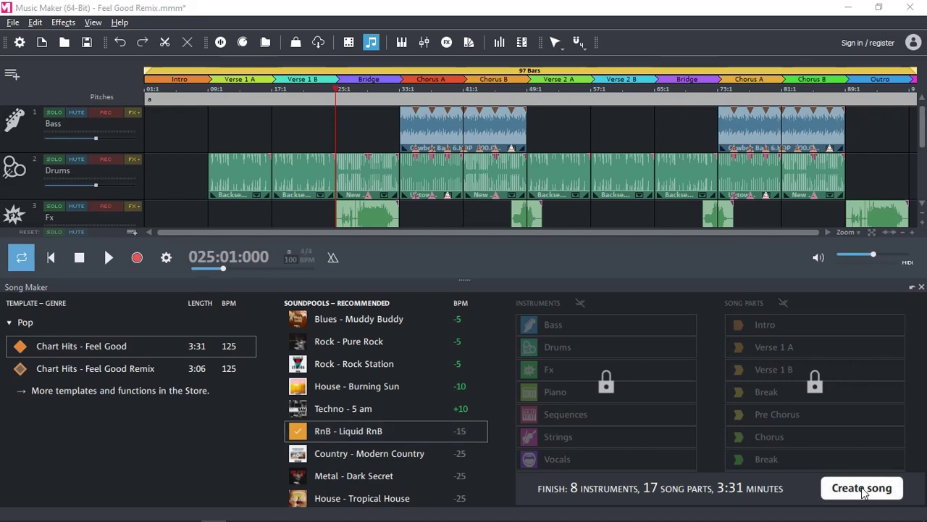
# Step: Discard the current project's changes and close Song Maker to reveal the eight-track Feel Good song
pyautogui.click(584, 194)
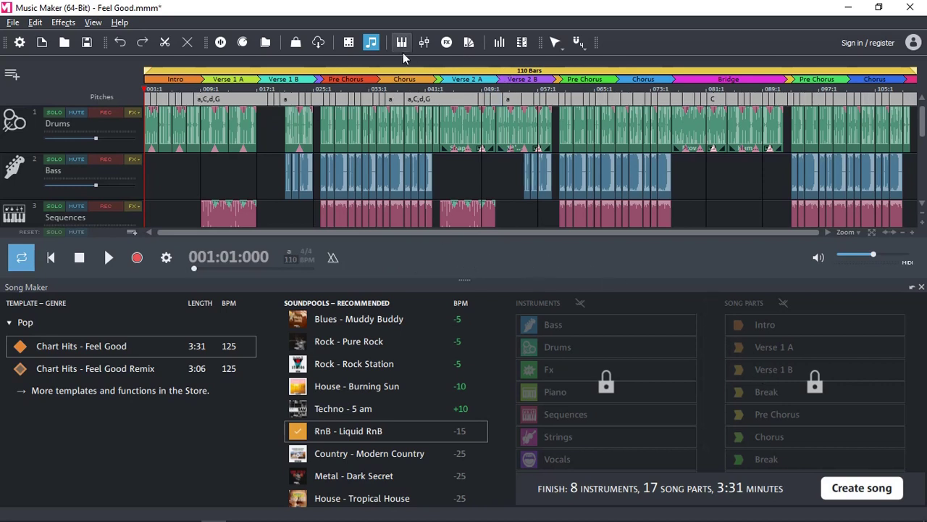
pyautogui.click(371, 42)
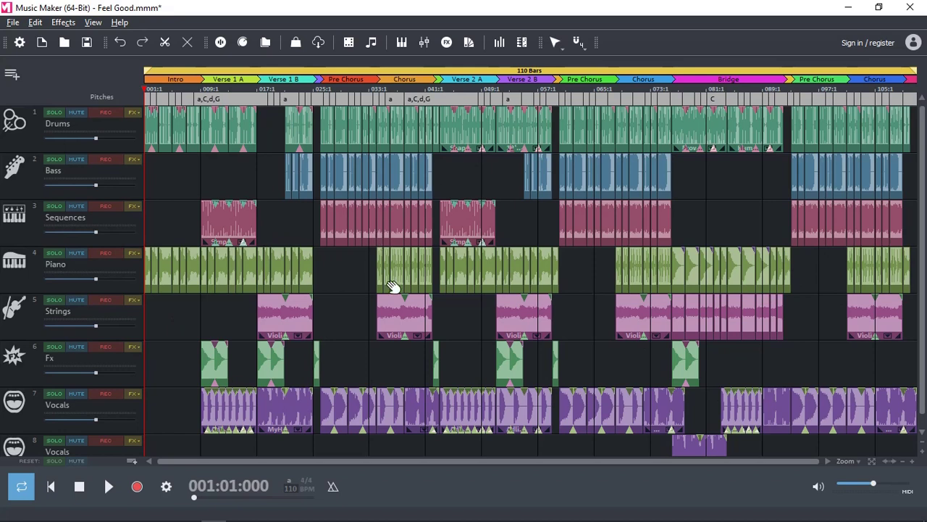
pyautogui.press('space')
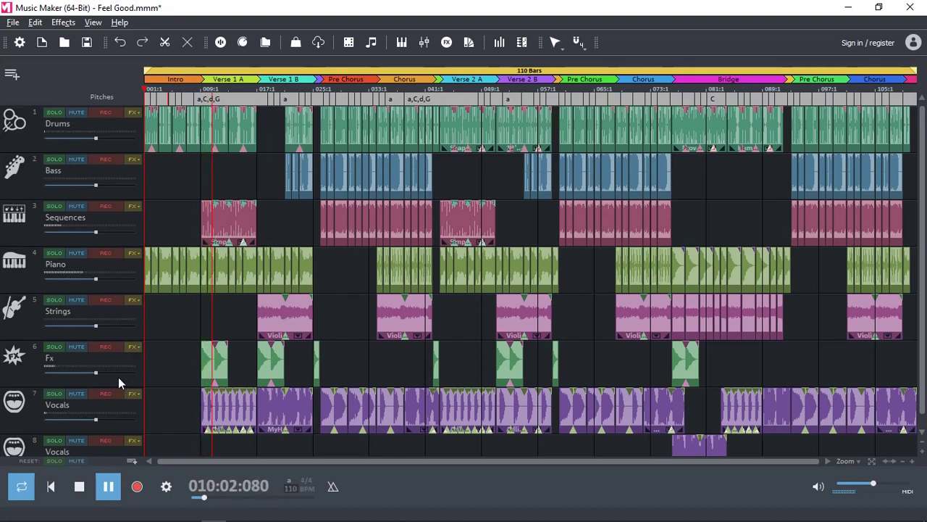
pyautogui.moveTo(95, 373); pyautogui.dragTo(81, 373)
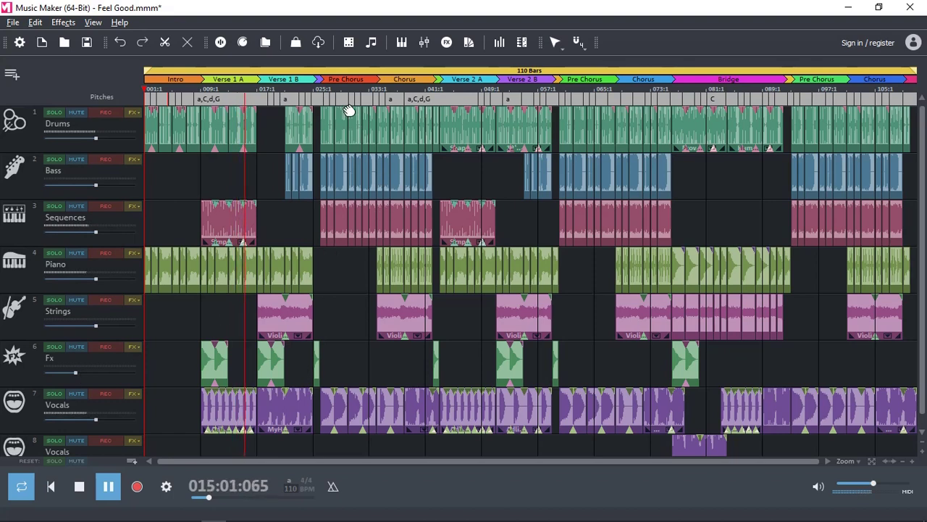
pyautogui.click(321, 88)
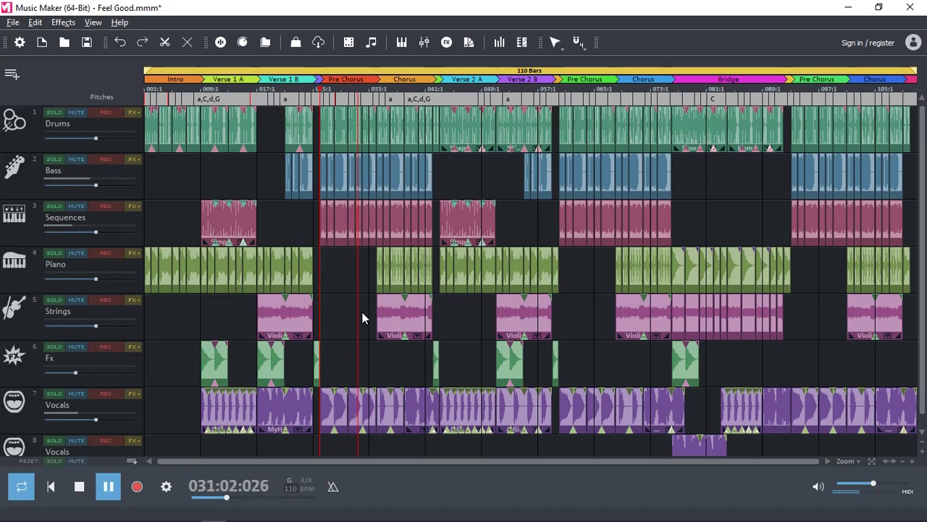
pyautogui.press('space')
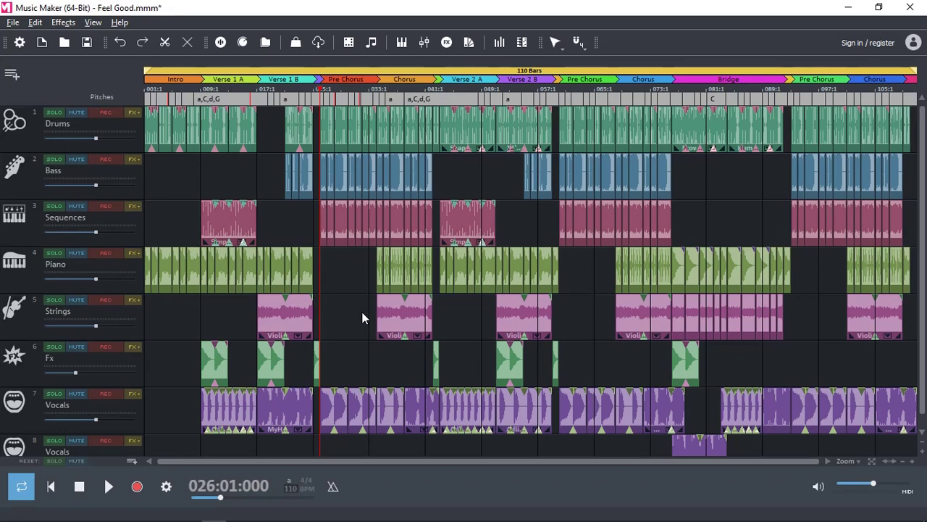
# Step: Toggle the Song Maker panel, leaving a fresh New.mmm project with a Beatbox track
pyautogui.click(371, 42)
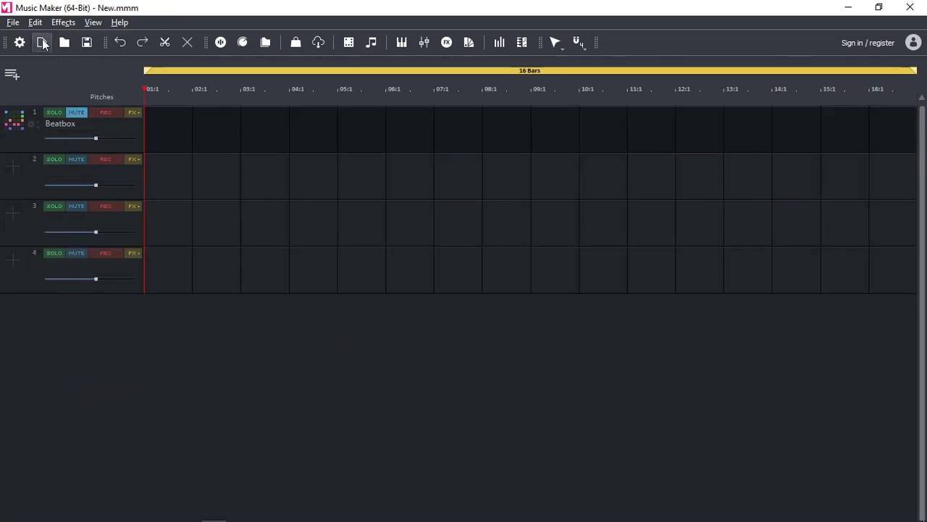
# Step: Start a new project with a Beatbox on track 1 and a Piano VSTi on track 2
pyautogui.click(42, 42)
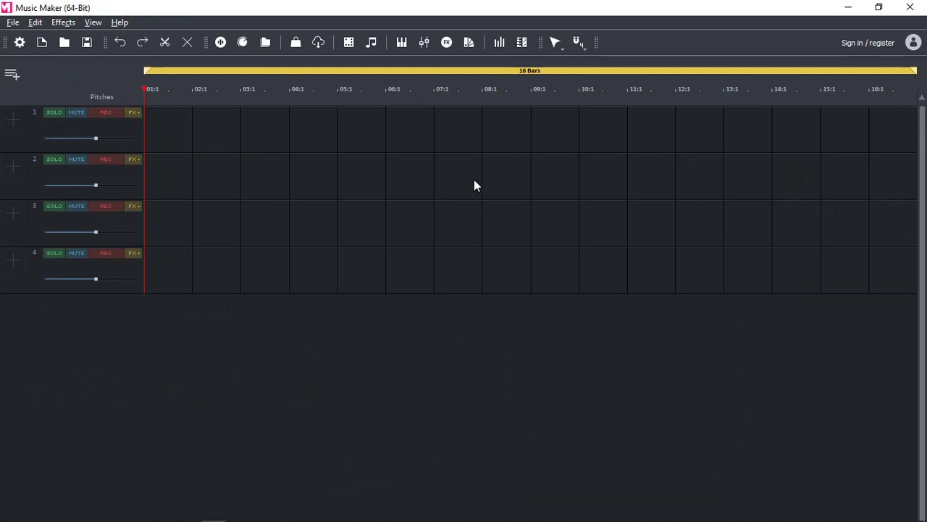
pyautogui.click(349, 42)
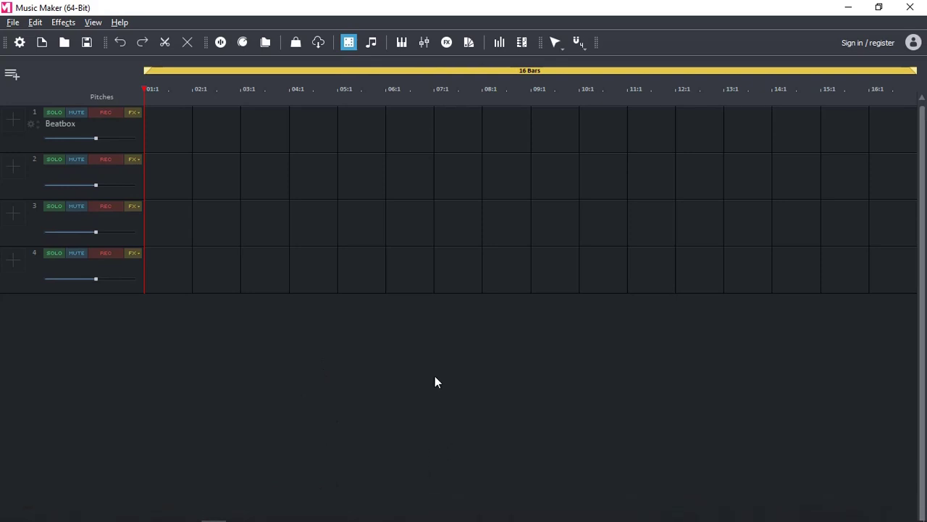
pyautogui.click(373, 44)
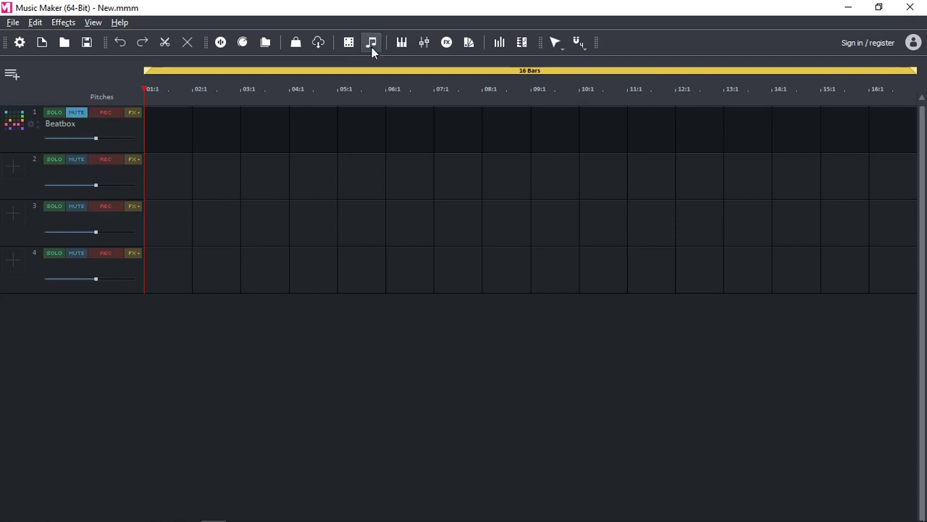
pyautogui.click(402, 42)
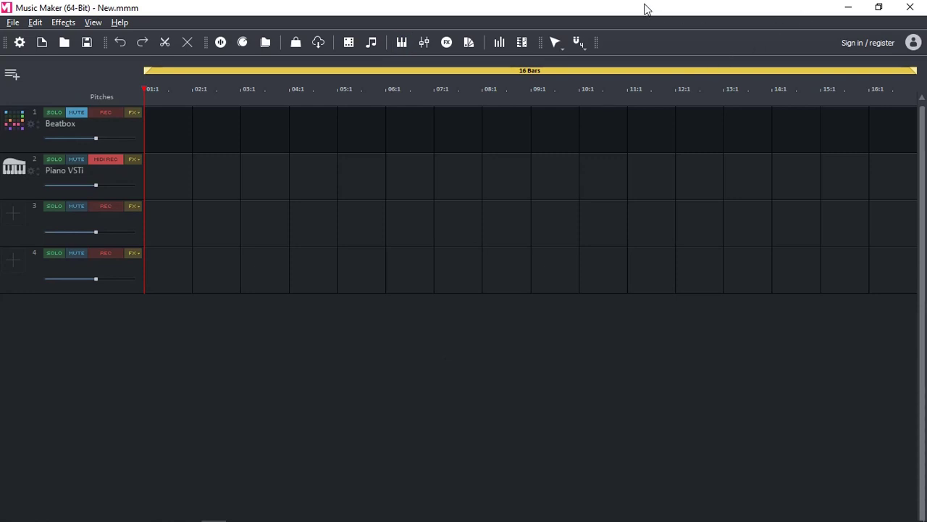
# Step: Open track 1's Beatbox preset list and dismiss it without choosing a preset
pyautogui.click(16, 123)
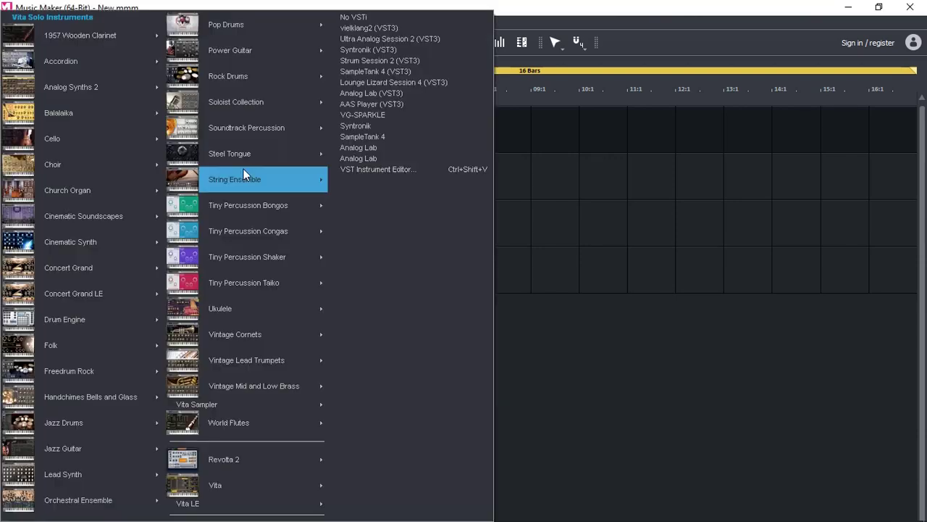
pyautogui.moveTo(264, 177)
pyautogui.click(611, 363)
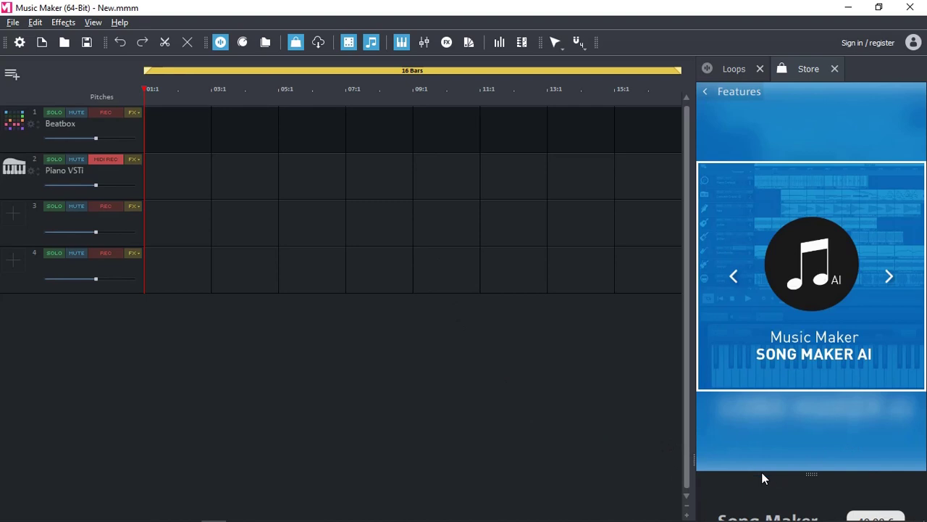
pyautogui.click(836, 69)
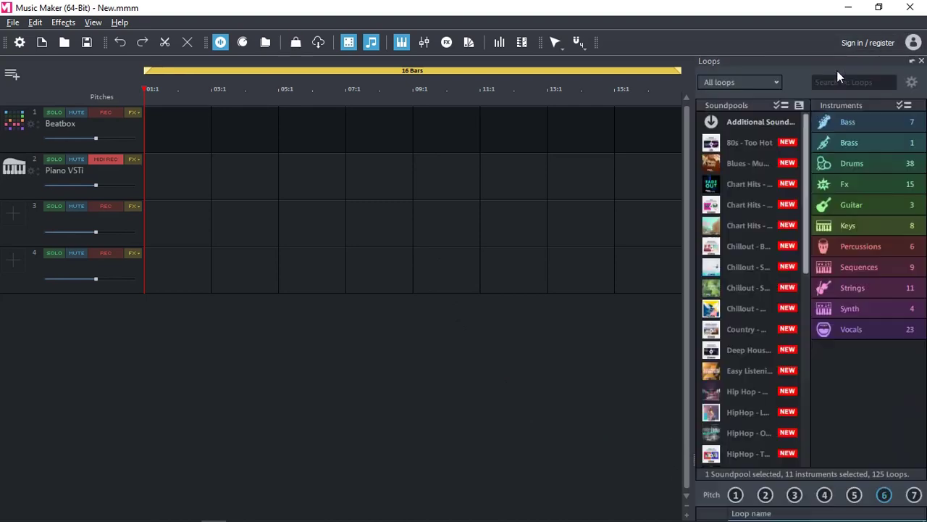
pyautogui.click(921, 60)
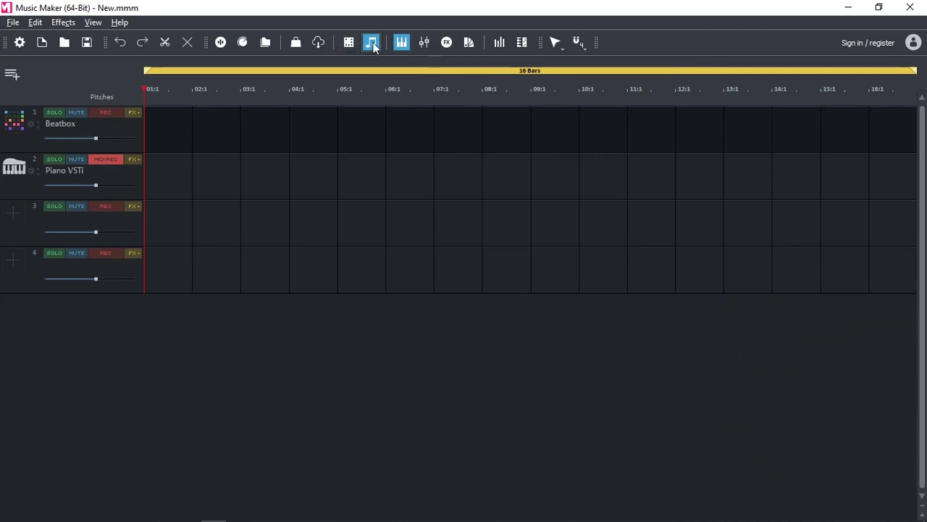
pyautogui.click(401, 42)
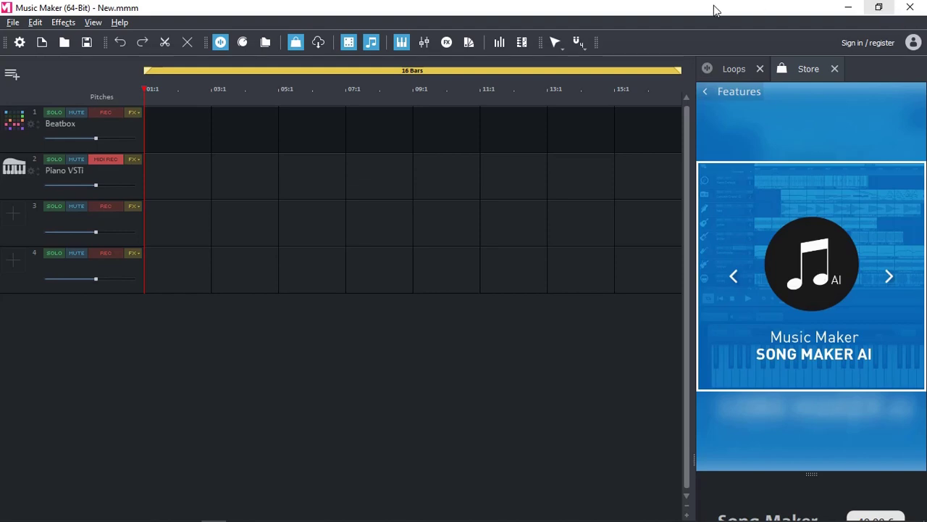
# Step: Restore and re-maximize the Music Maker window, then start a new project
pyautogui.click(877, 9)
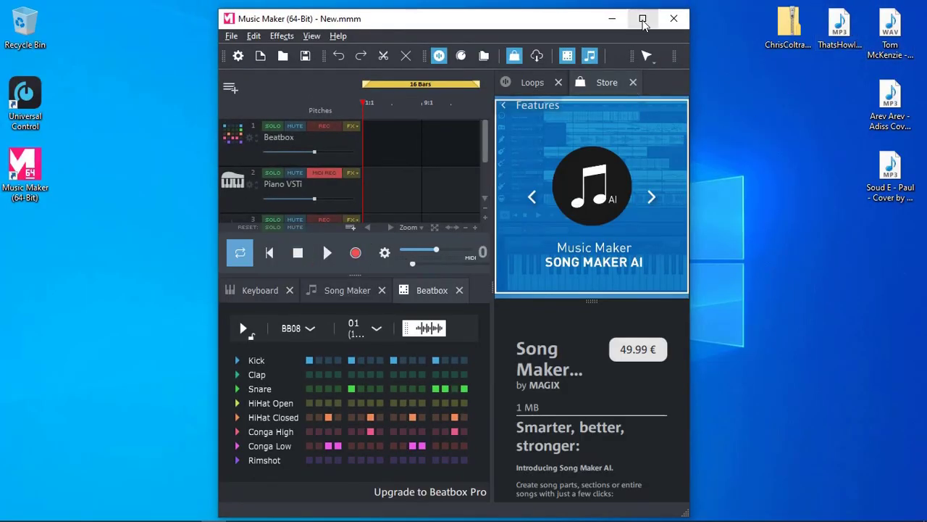
pyautogui.click(642, 20)
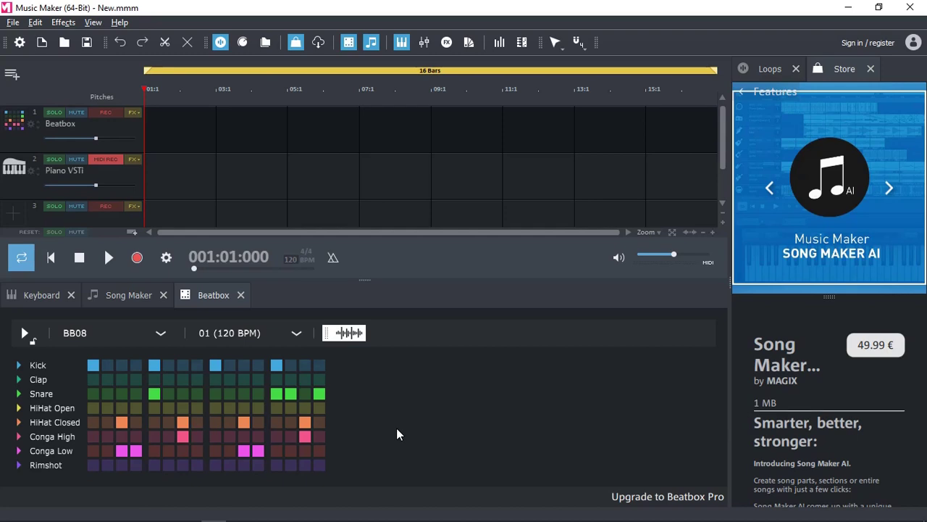
pyautogui.click(42, 43)
# Step: Close the Store, Beatbox, Song Maker, Keyboard and Loops panels
pyautogui.click(296, 42)
pyautogui.click(349, 43)
pyautogui.click(371, 42)
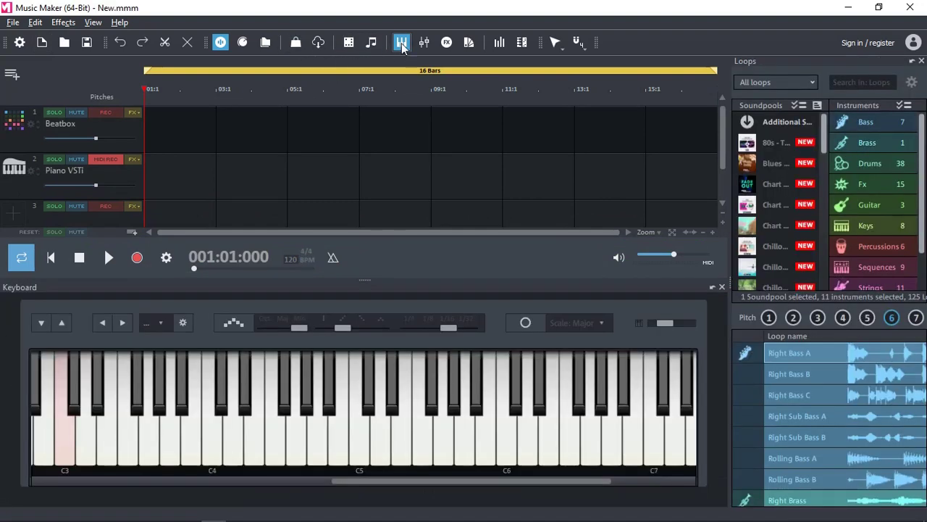
pyautogui.click(401, 42)
pyautogui.click(221, 42)
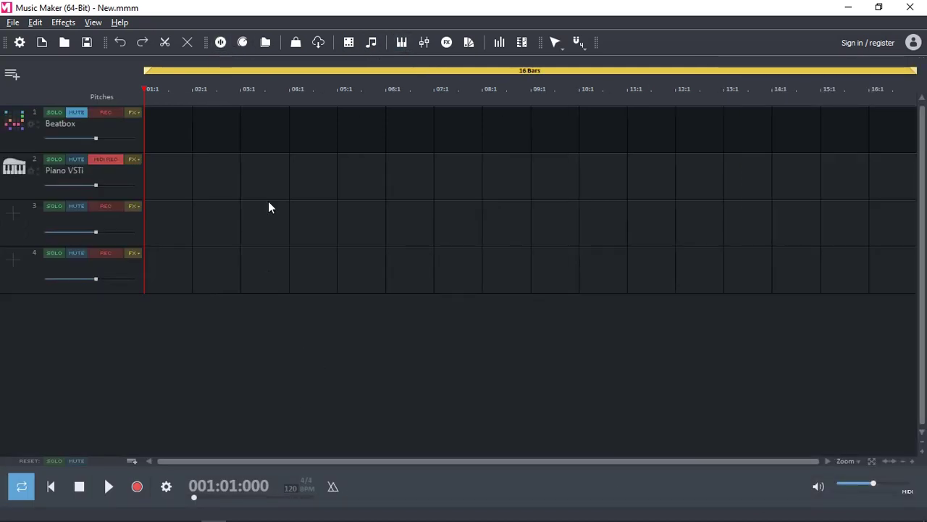
# Step: Start a new untitled project and add a Beatbox with its BB08 pattern to track 1
pyautogui.click(42, 42)
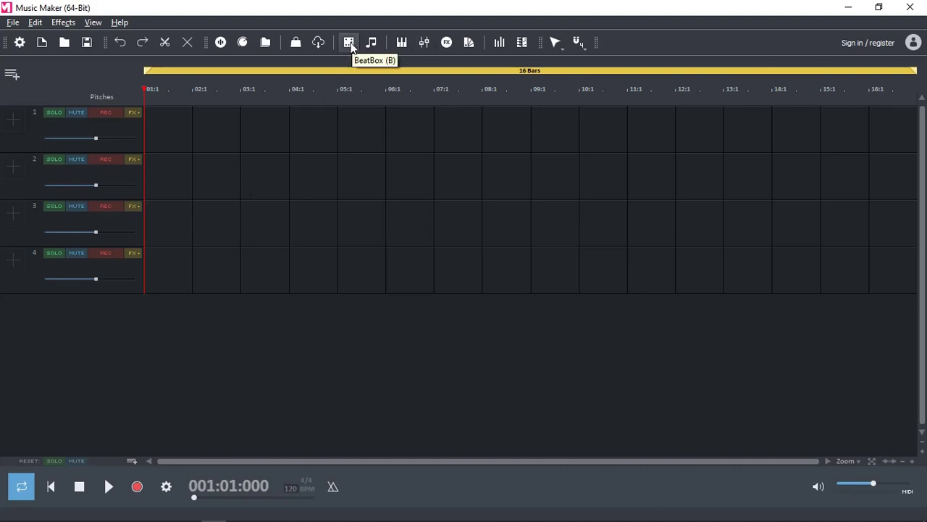
pyautogui.click(349, 43)
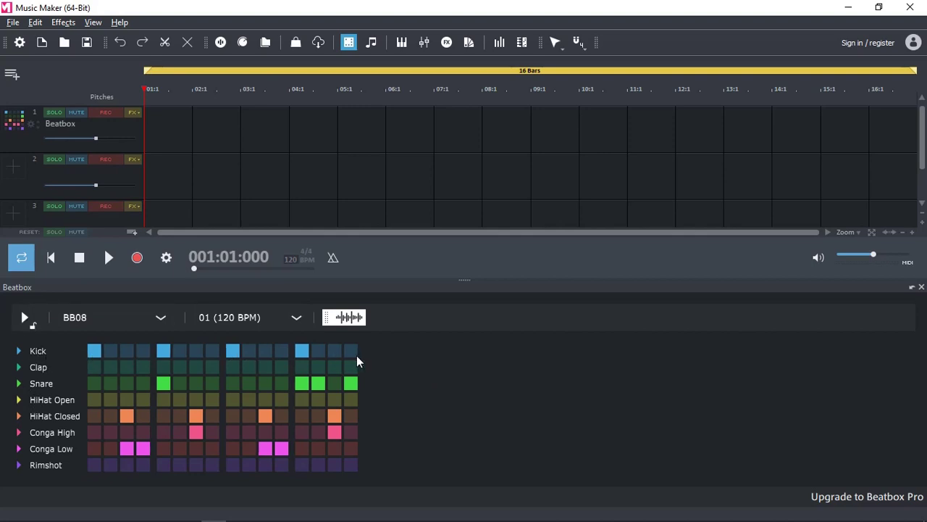
# Step: Try Beatbox pattern 02, then switch back to pattern 01
pyautogui.click(296, 319)
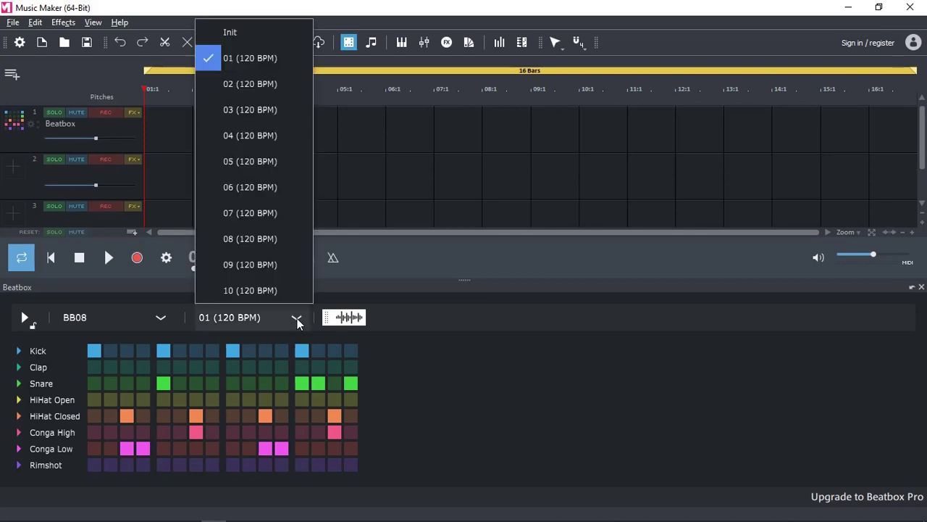
pyautogui.click(258, 86)
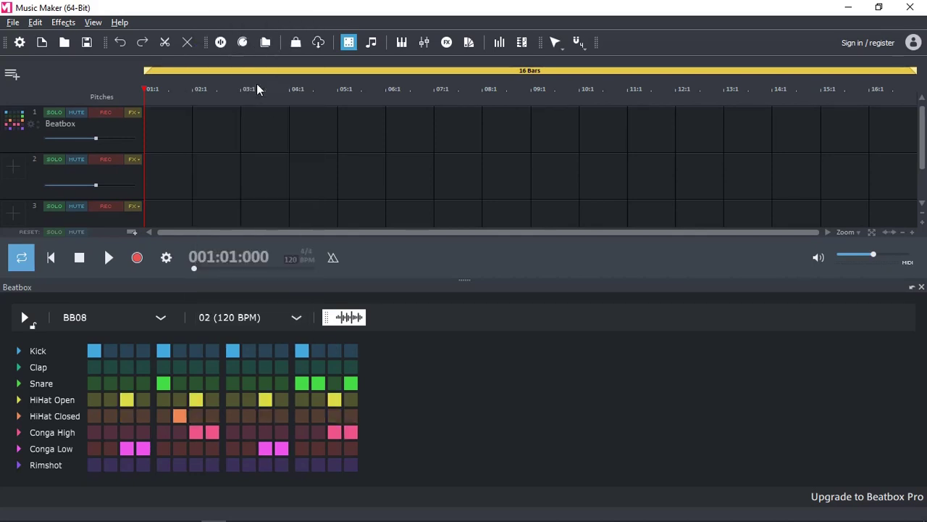
pyautogui.click(296, 317)
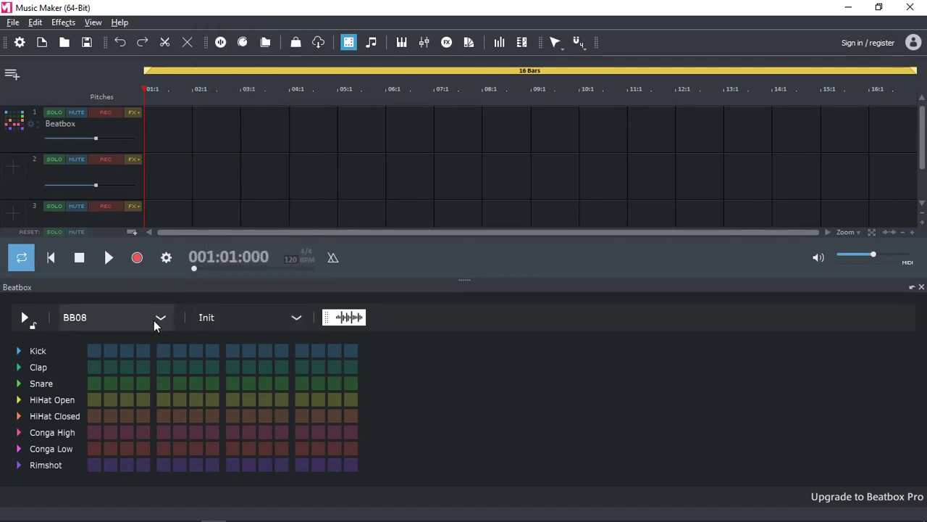
pyautogui.click(299, 320)
pyautogui.click(253, 61)
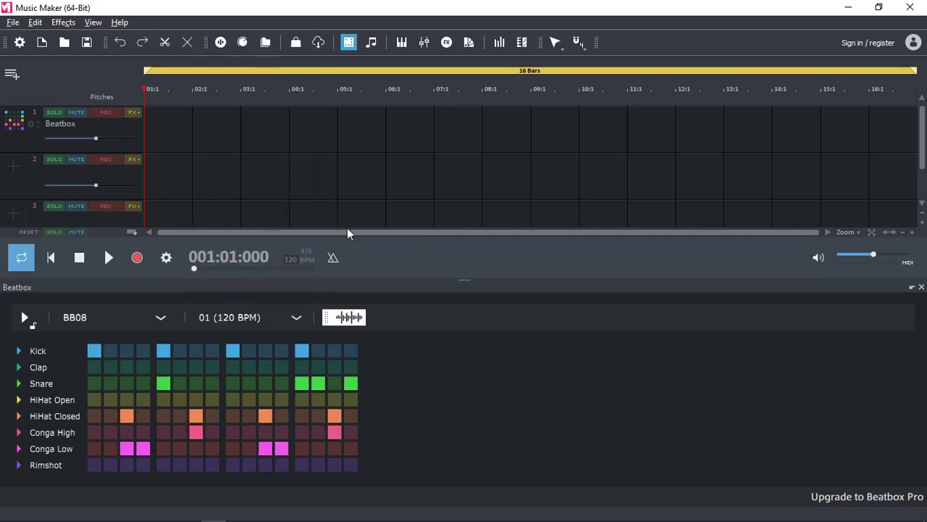
# Step: Drag the pattern onto track 1 at bar 4, delete that clip, and play the Beatbox
pyautogui.moveTo(345, 317); pyautogui.dragTo(400, 380)
pyautogui.moveTo(355, 329); pyautogui.dragTo(302, 146)
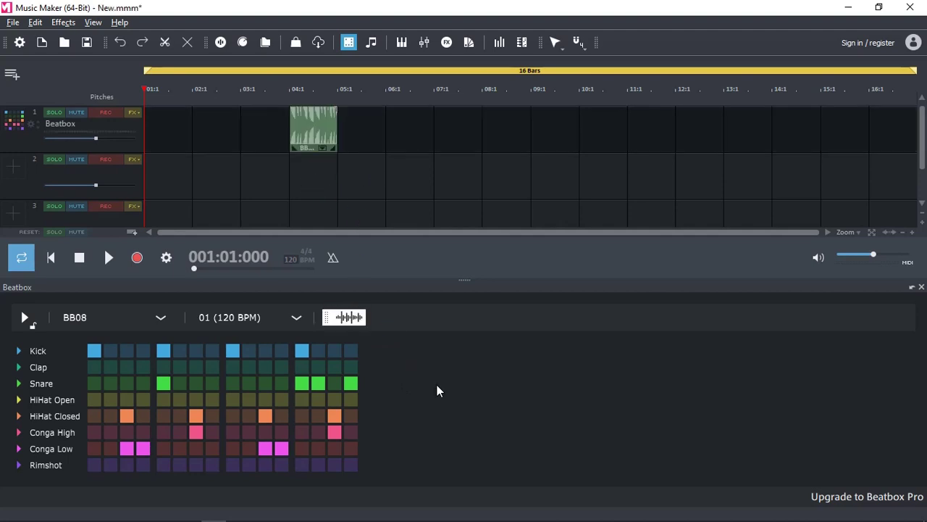
pyautogui.click(318, 136)
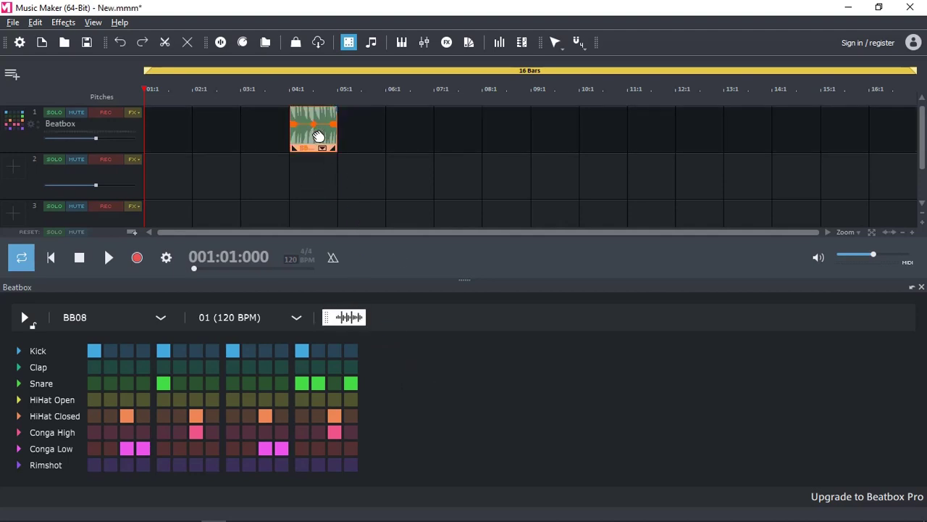
pyautogui.press('Delete')
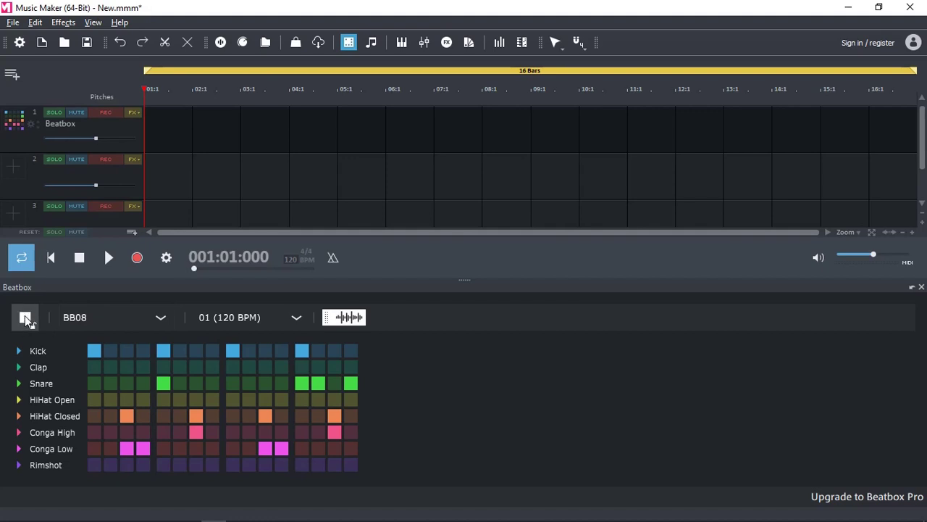
pyautogui.click(27, 321)
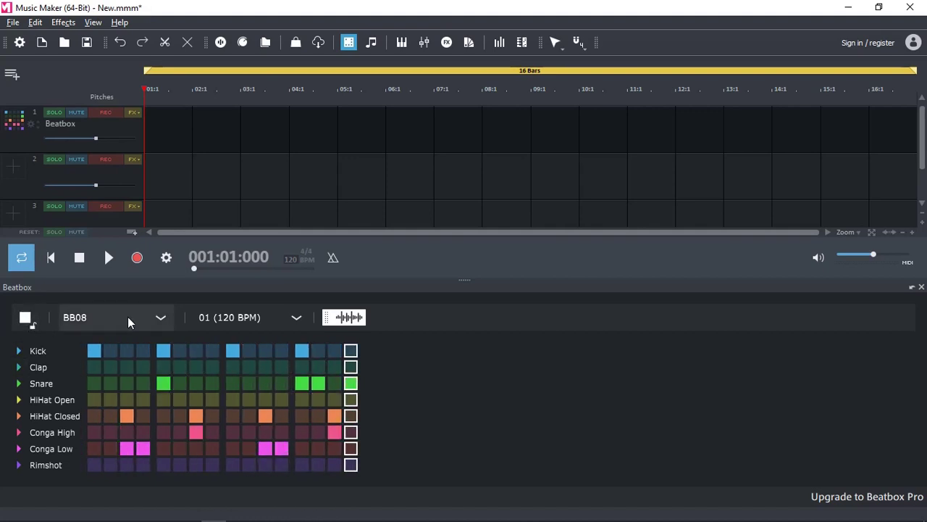
# Step: Preview the Feel Good, LoFi House and Mnml kits, then load the Skillz kit
pyautogui.click(160, 320)
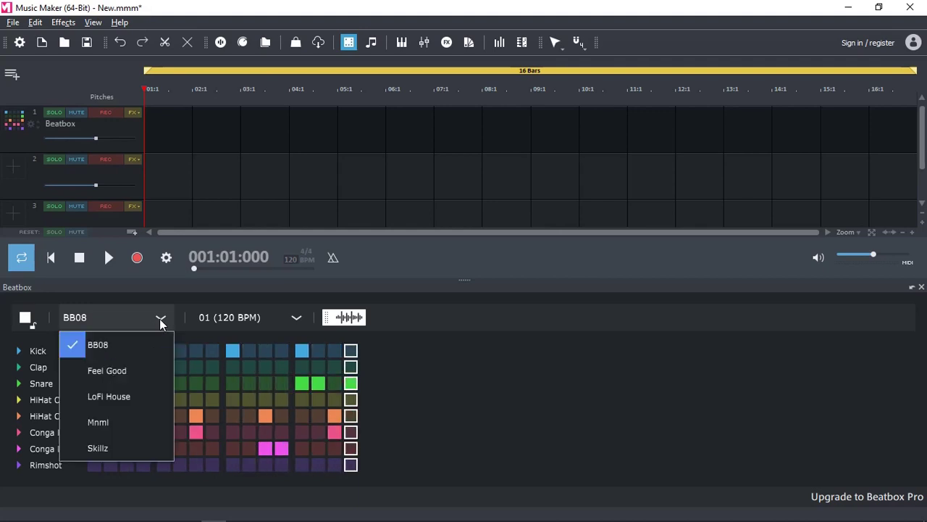
pyautogui.click(116, 370)
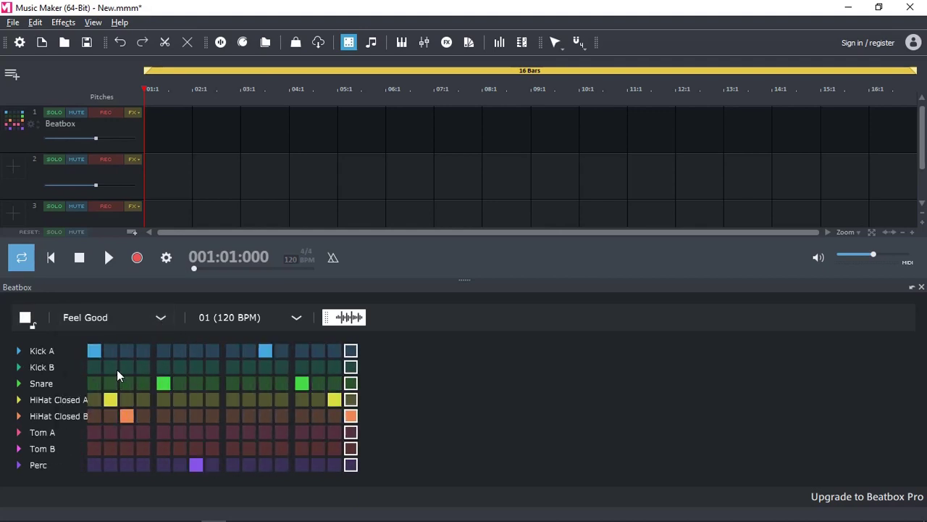
pyautogui.click(160, 319)
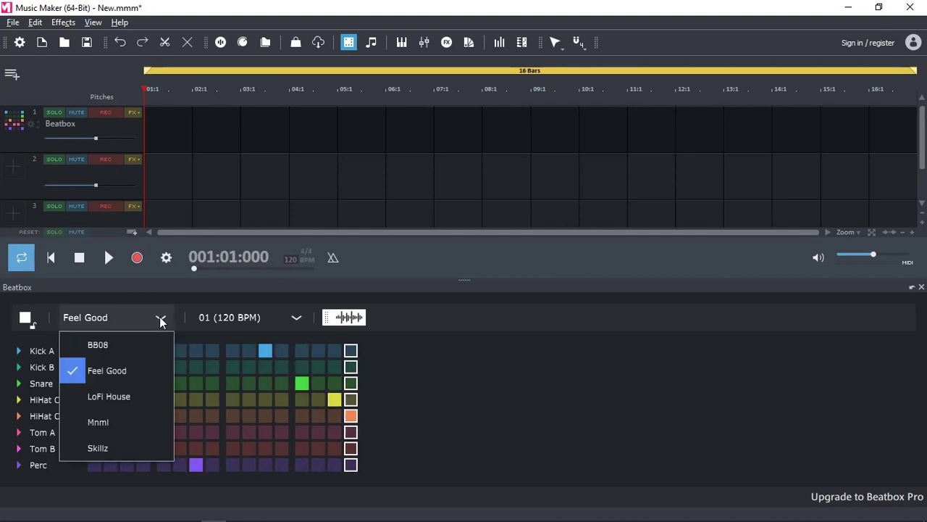
pyautogui.click(121, 397)
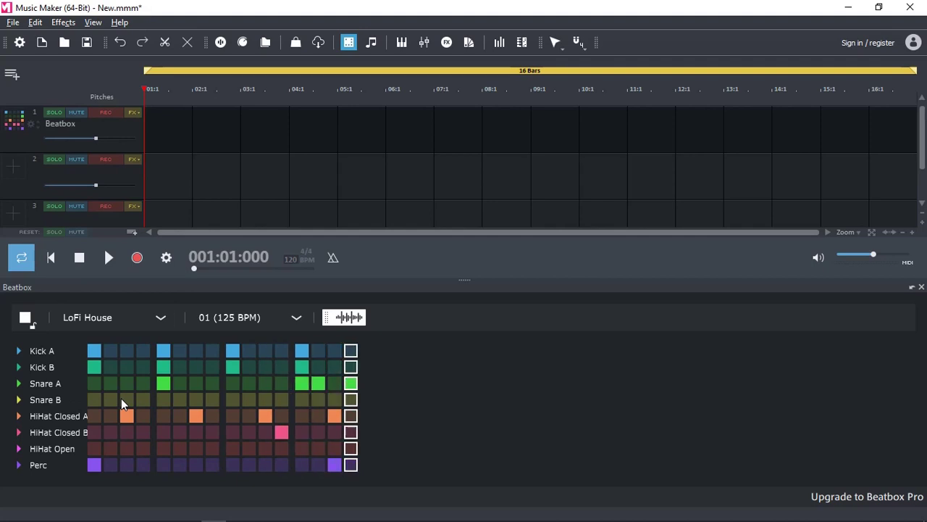
pyautogui.click(155, 321)
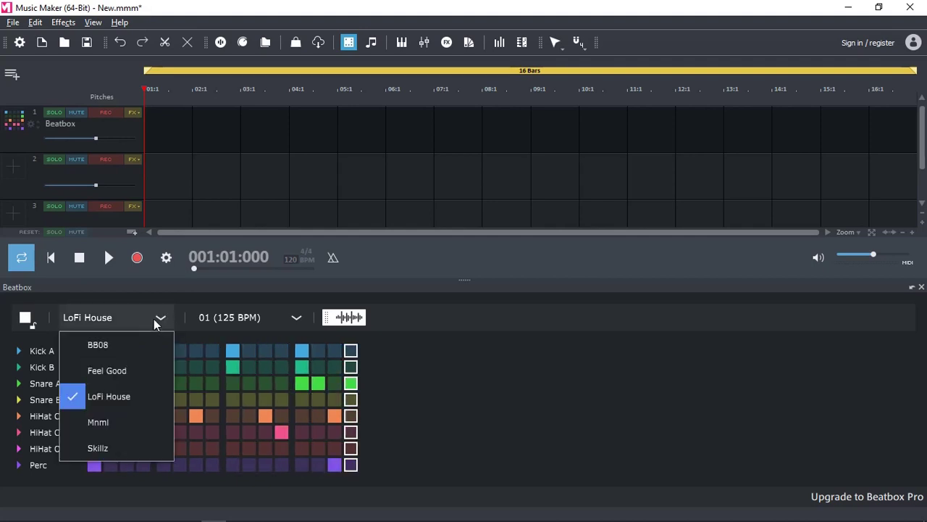
pyautogui.click(106, 422)
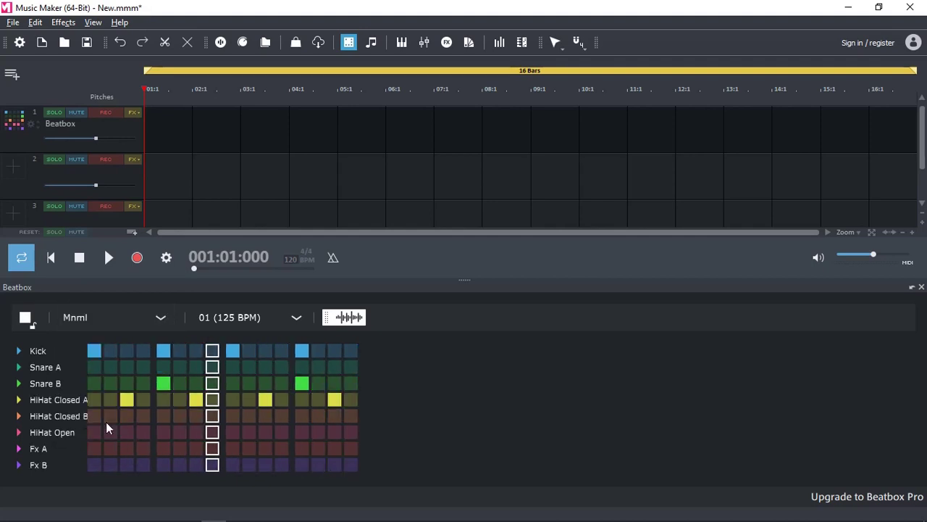
pyautogui.click(159, 319)
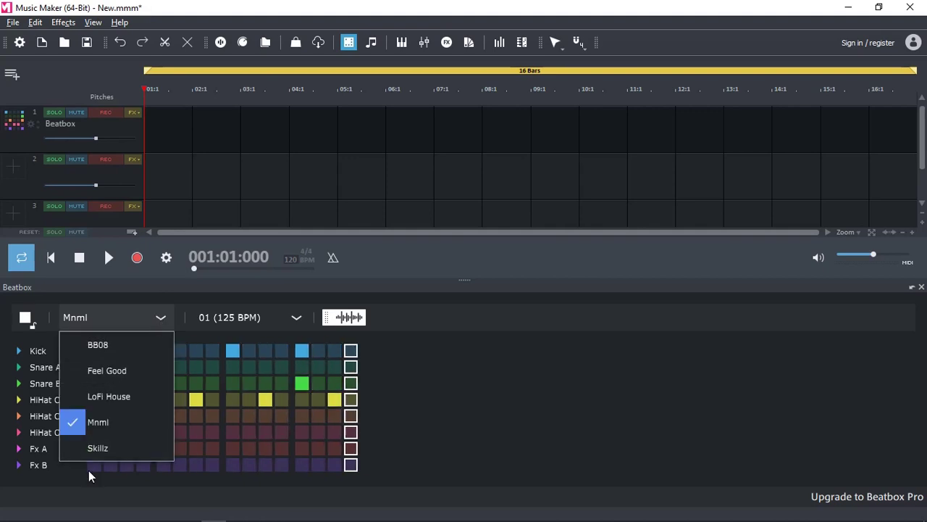
pyautogui.click(106, 446)
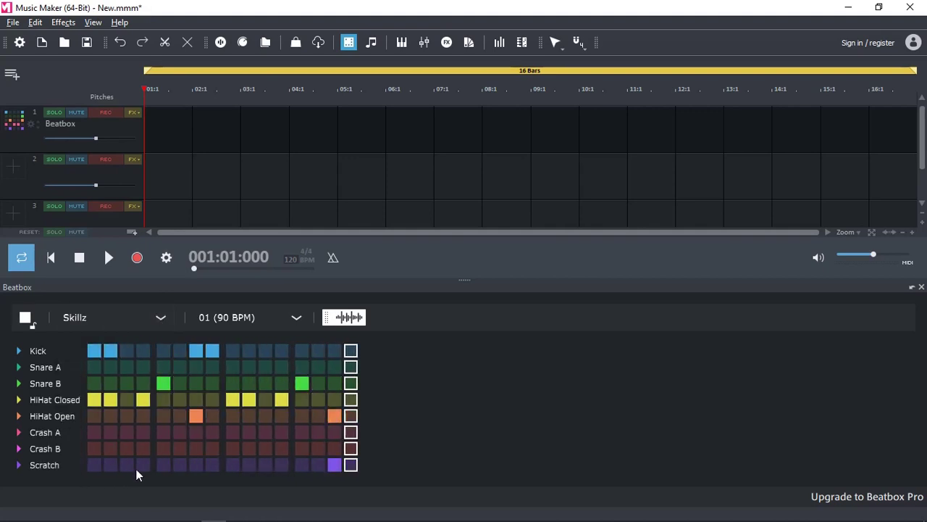
# Step: Add trial hits on Crash A steps 4 and 12 and Crash B steps 3 and 11
pyautogui.click(138, 432)
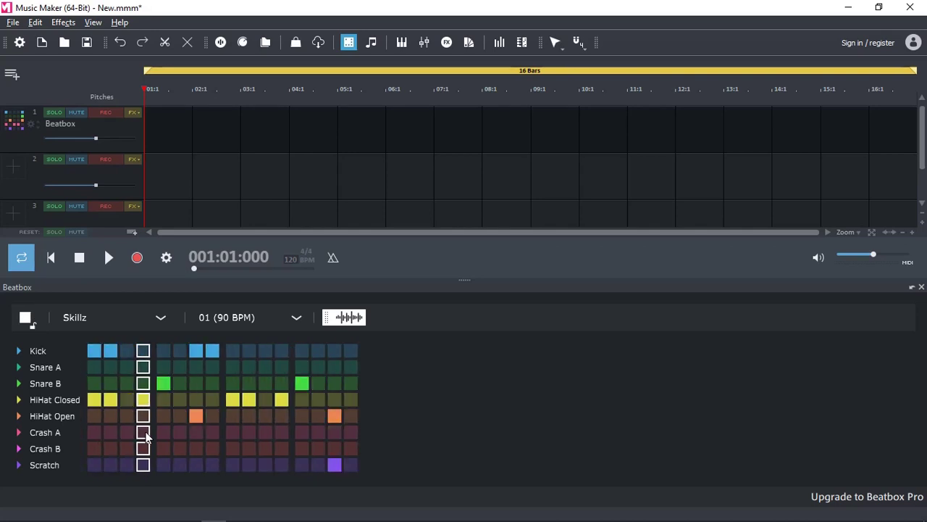
pyautogui.click(280, 432)
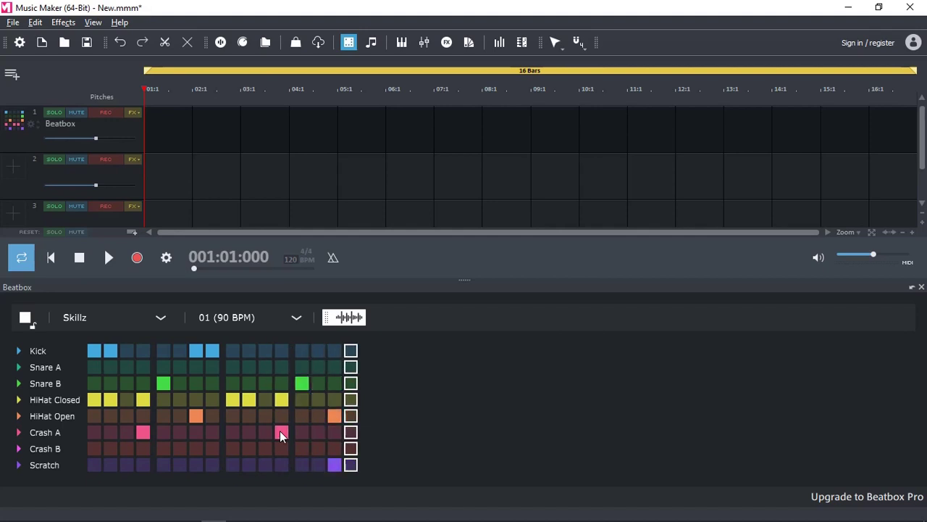
pyautogui.click(127, 448)
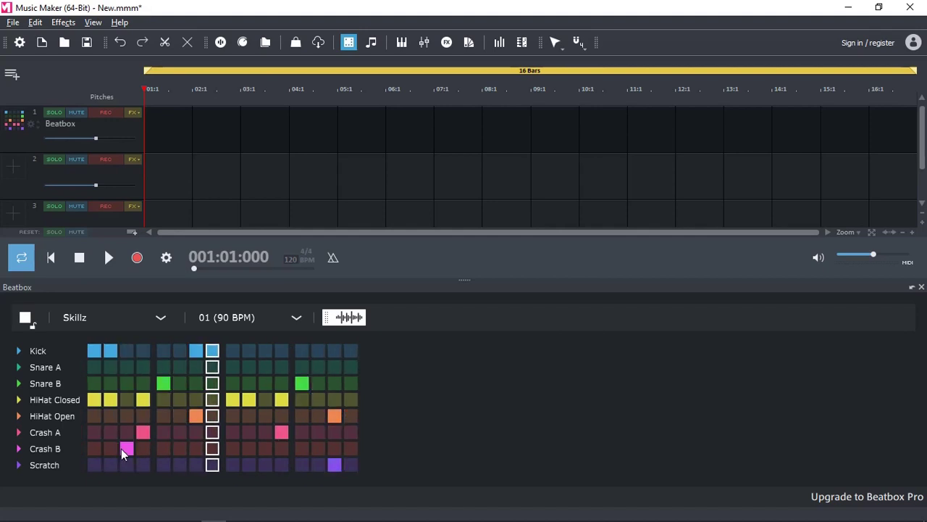
pyautogui.click(263, 449)
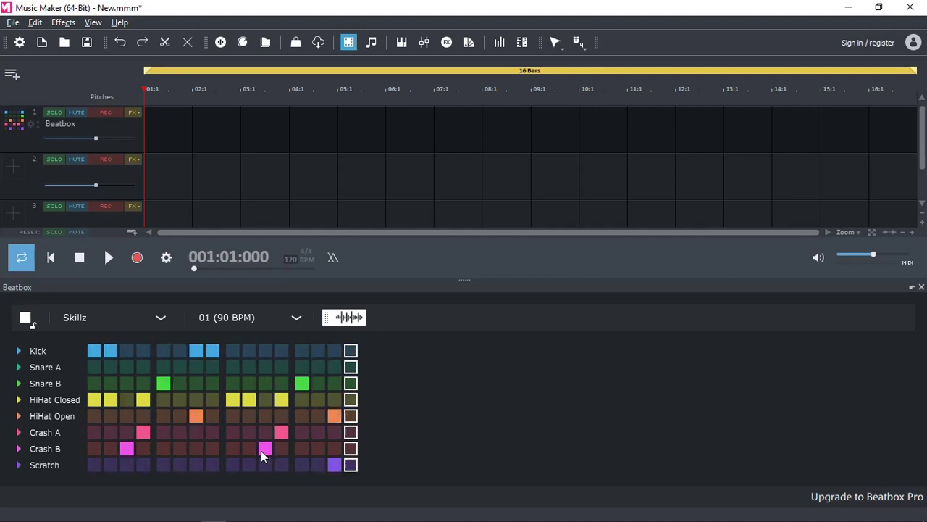
# Step: Clear the trial crash hits and switch the Skillz pattern to 08 (90 BPM)
pyautogui.click(127, 448)
pyautogui.click(147, 435)
pyautogui.click(265, 448)
pyautogui.click(281, 432)
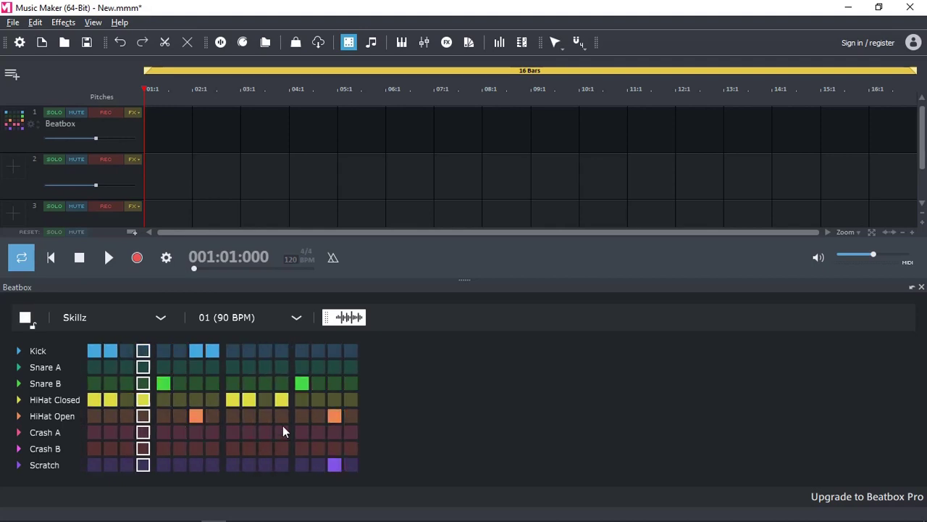
pyautogui.click(293, 318)
pyautogui.click(259, 289)
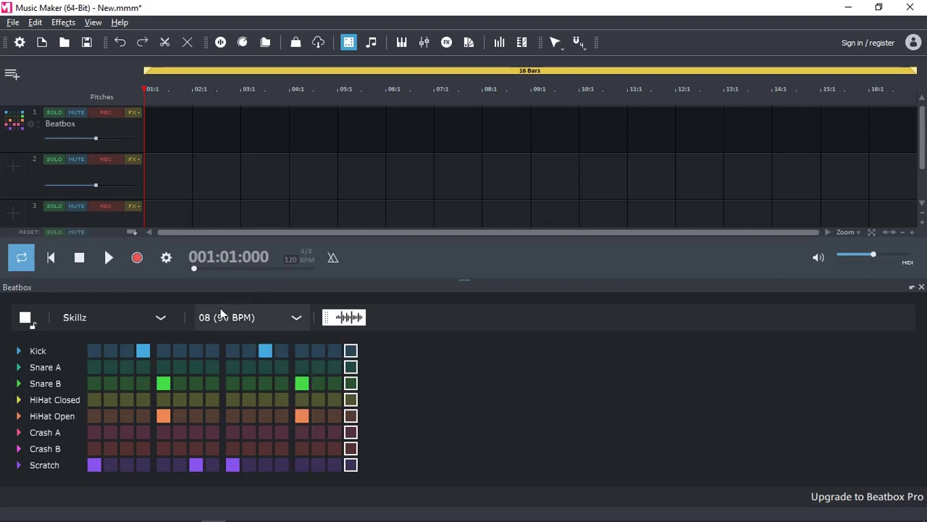
# Step: Stop the preview, drop the Skillz loop at the Beatbox track's start, and audition it
pyautogui.click(25, 317)
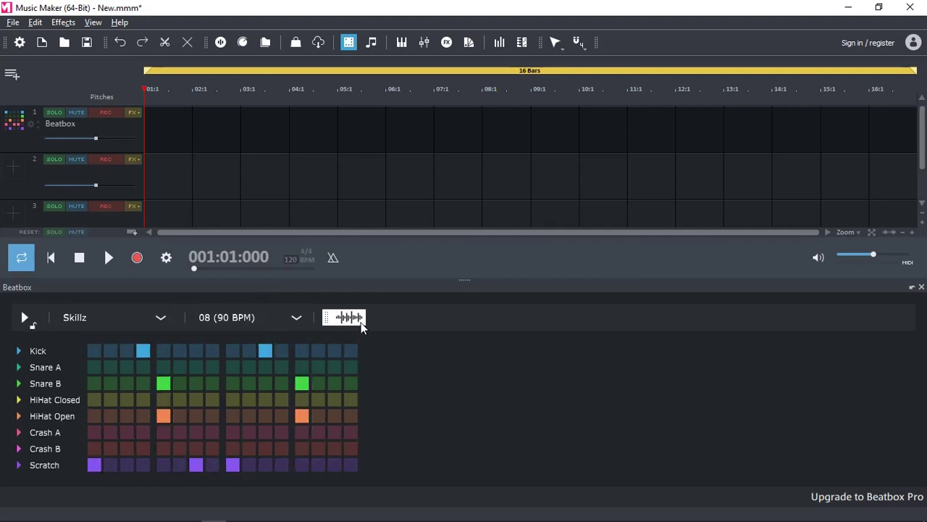
pyautogui.moveTo(344, 318); pyautogui.dragTo(169, 128)
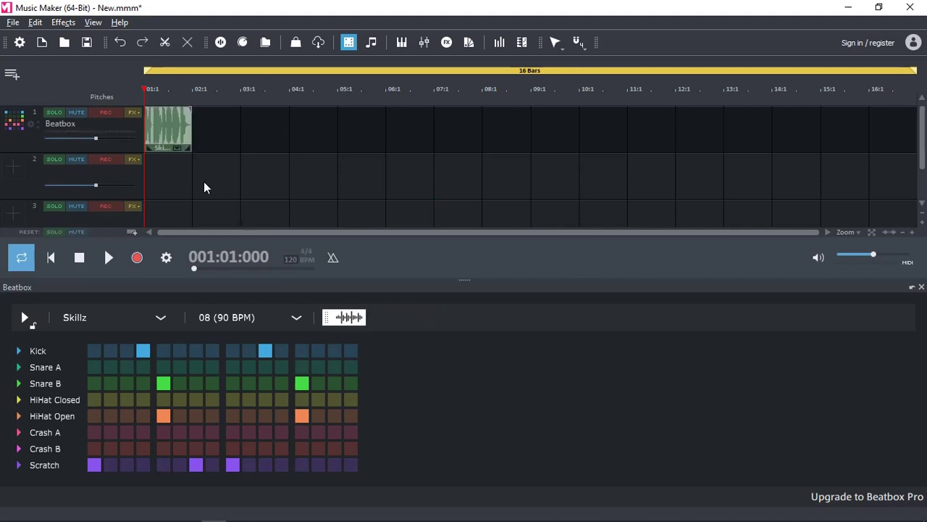
pyautogui.click(108, 259)
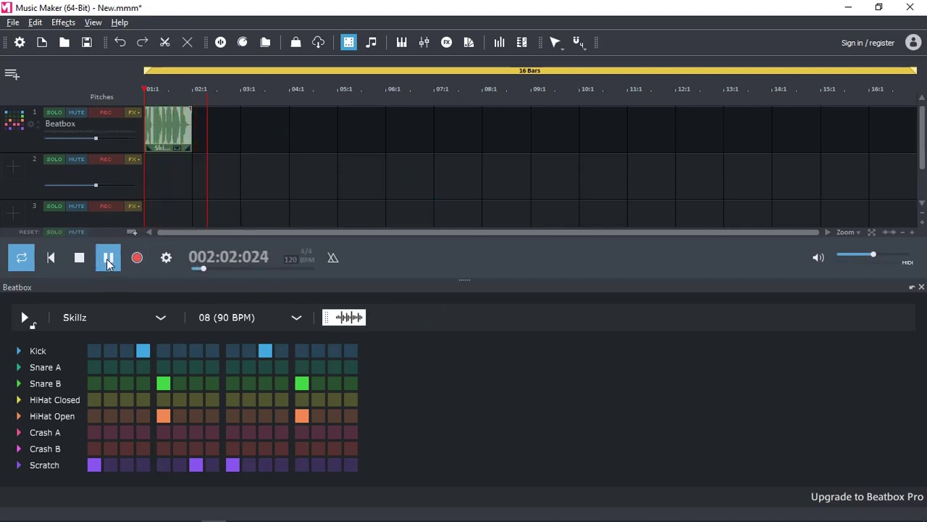
pyautogui.click(109, 262)
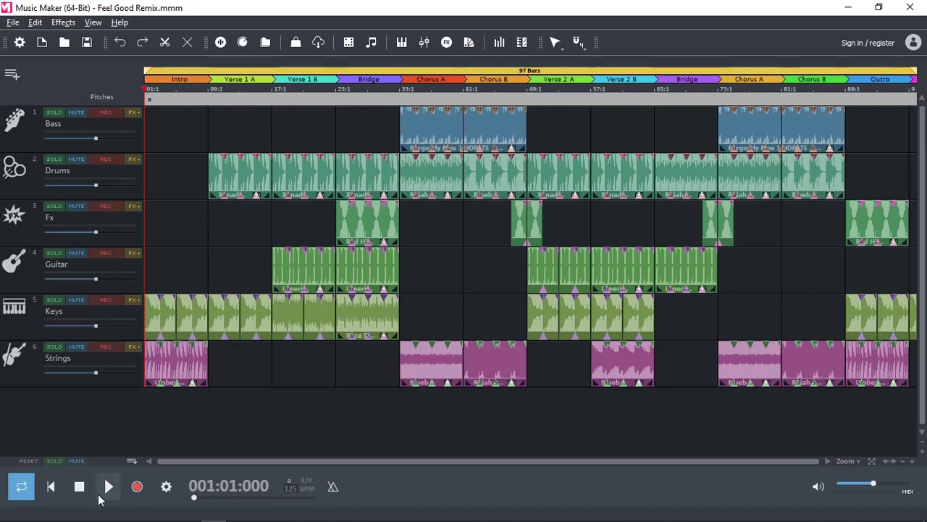
# Step: Play the Feel Good Remix, show an enlarged Mixer, and enable effects bus 1
pyautogui.click(112, 490)
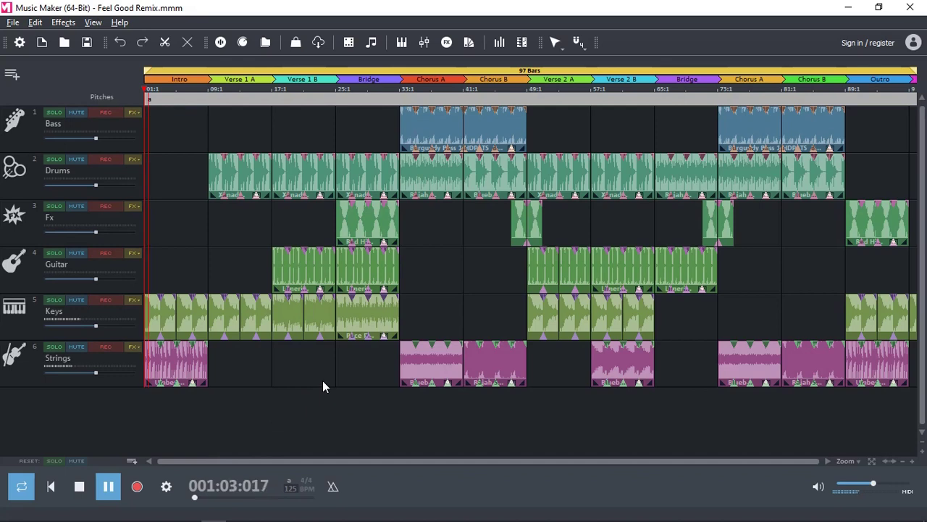
pyautogui.click(424, 43)
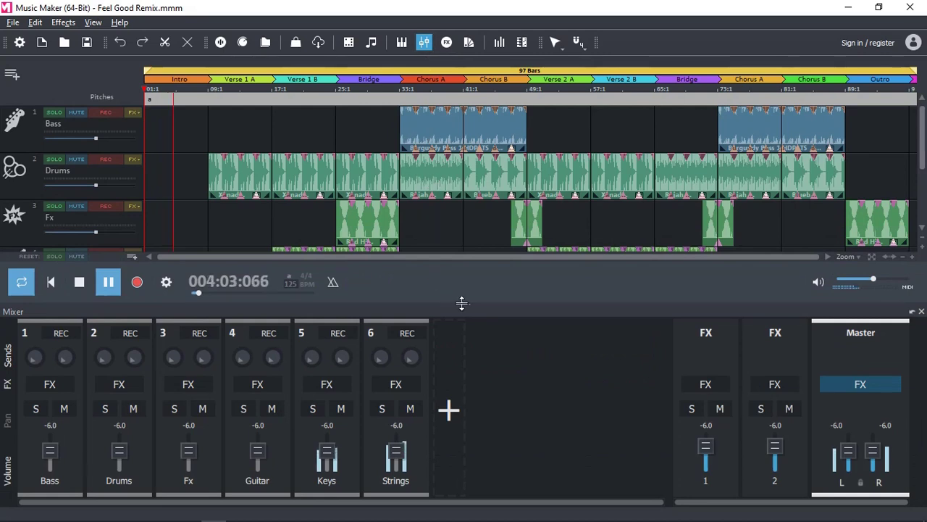
pyautogui.moveTo(464, 250); pyautogui.dragTo(469, 207)
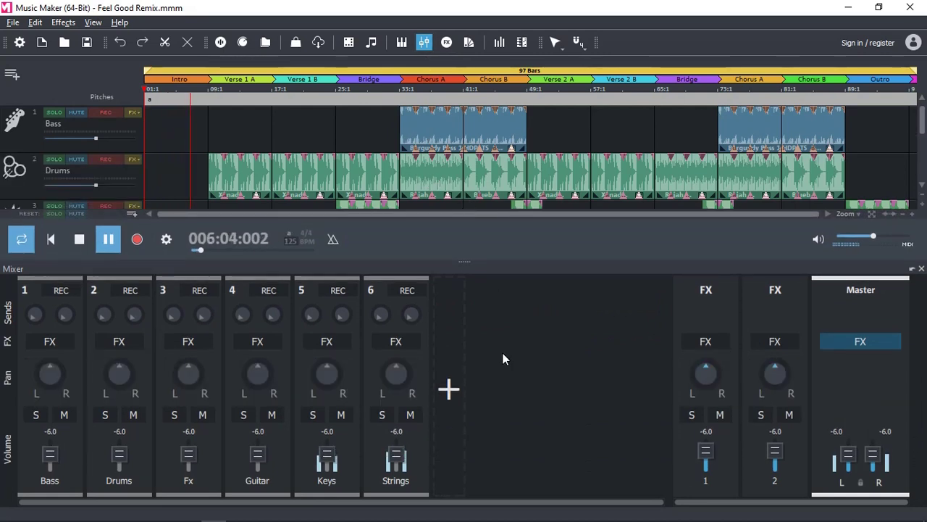
pyautogui.click(310, 308)
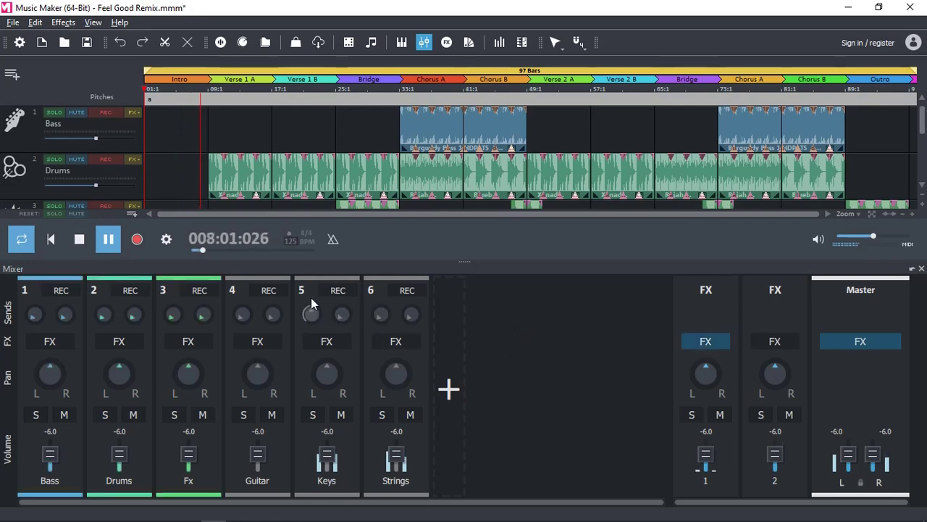
# Step: Add a reverb to effects bus 1 using the Keys: Concert hall preset (5000 ms, 50% mix)
pyautogui.click(707, 343)
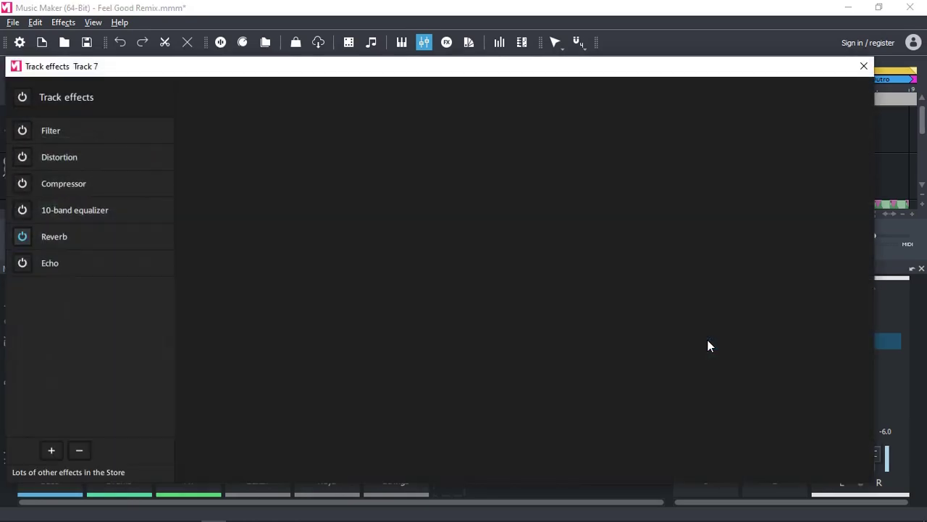
pyautogui.click(108, 235)
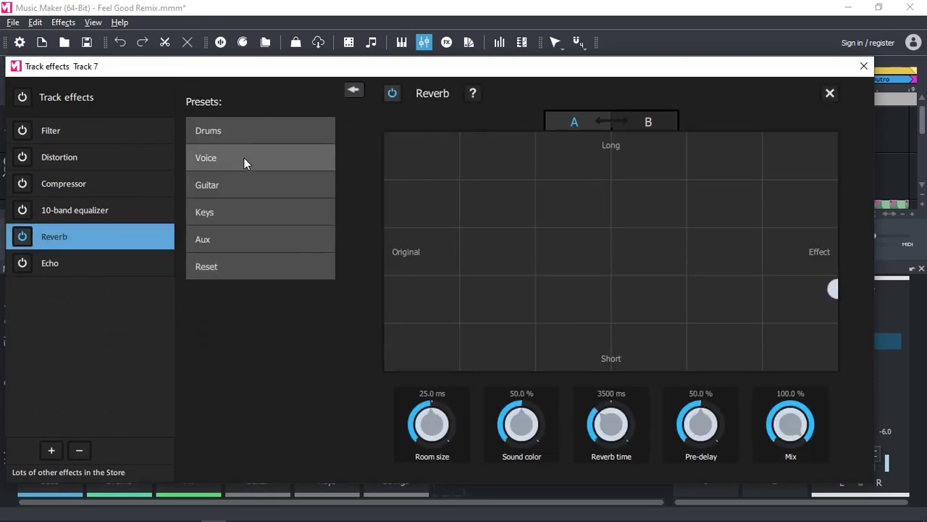
pyautogui.click(240, 208)
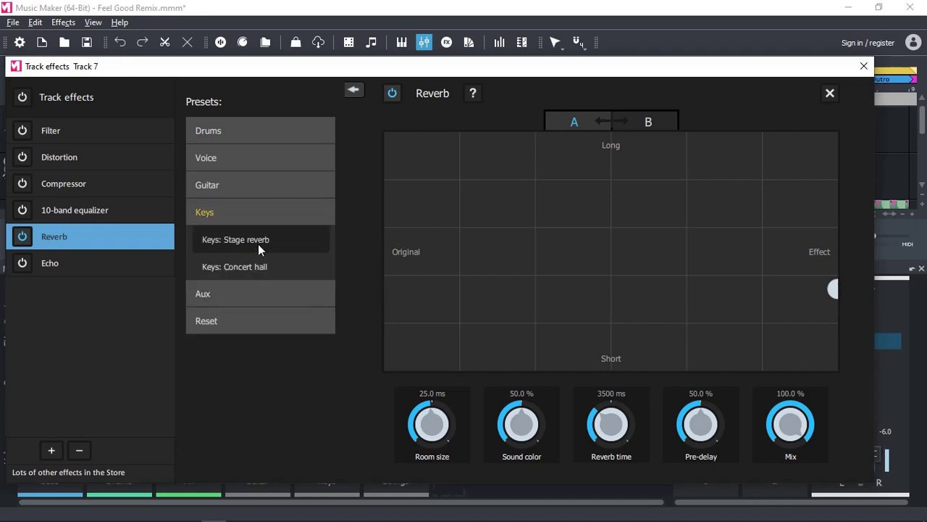
pyautogui.click(258, 268)
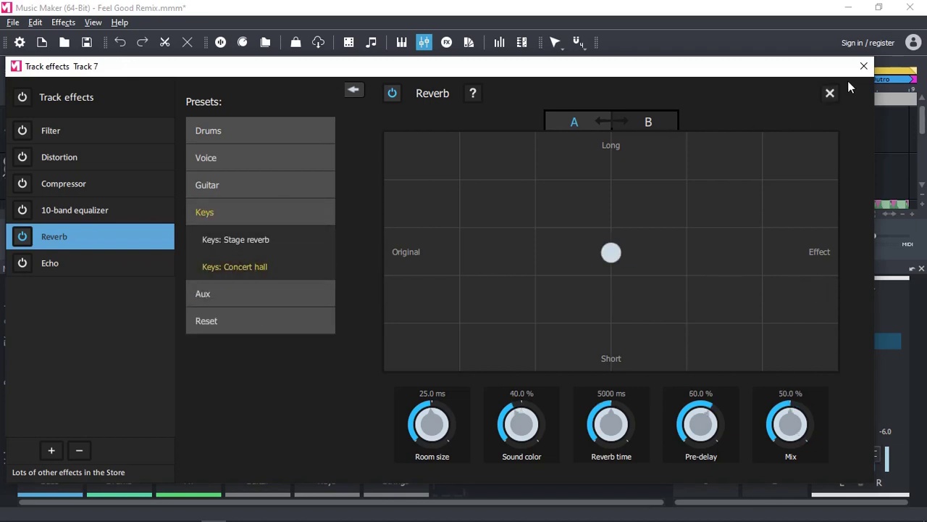
pyautogui.click(864, 67)
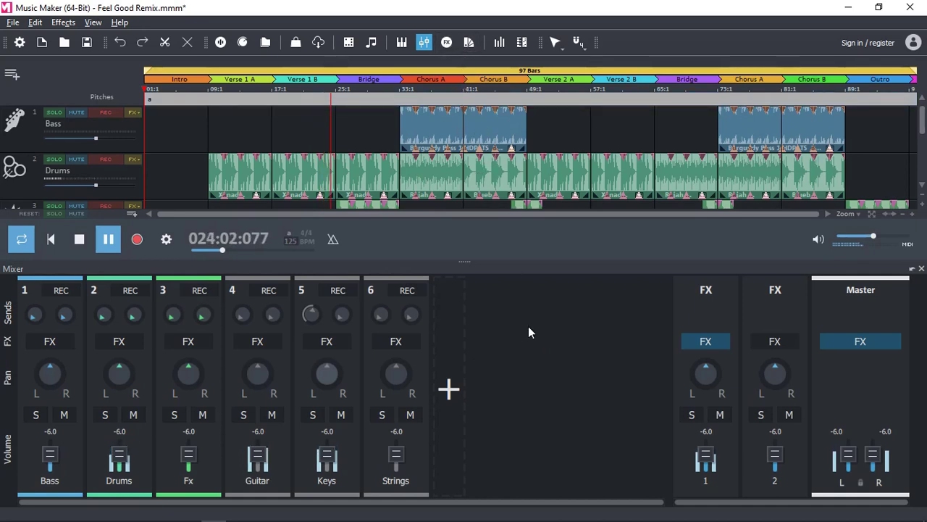
# Step: Show the spectrum visualizer and apply the Leveler for classical (strong) preset to the master compressor
pyautogui.click(499, 42)
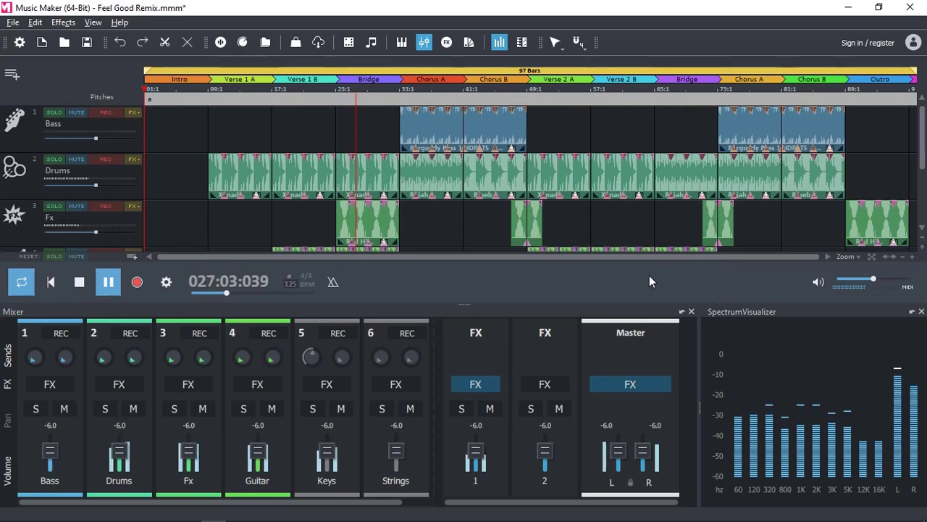
pyautogui.click(630, 384)
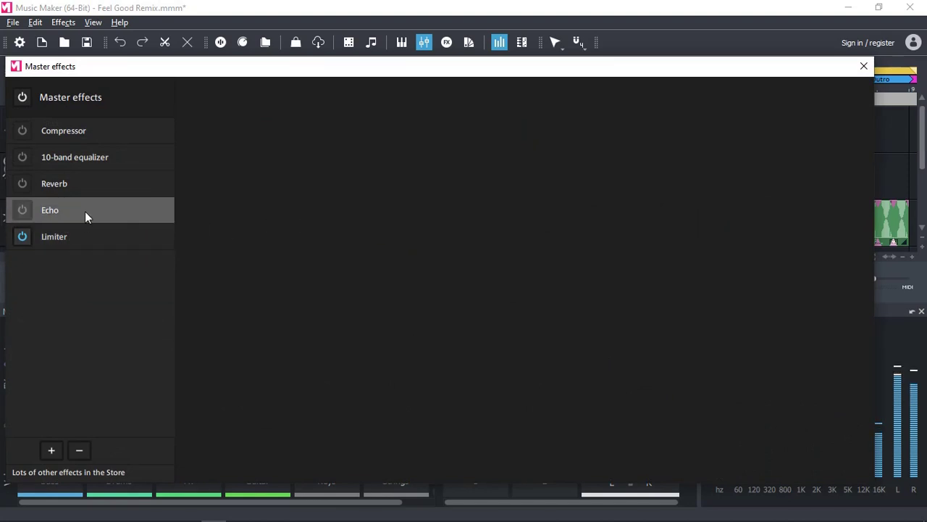
pyautogui.click(91, 133)
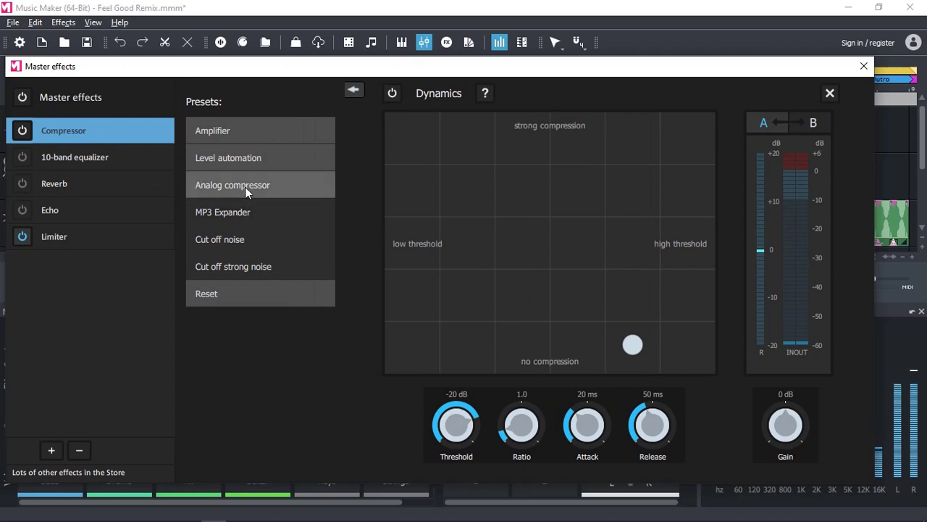
pyautogui.click(243, 157)
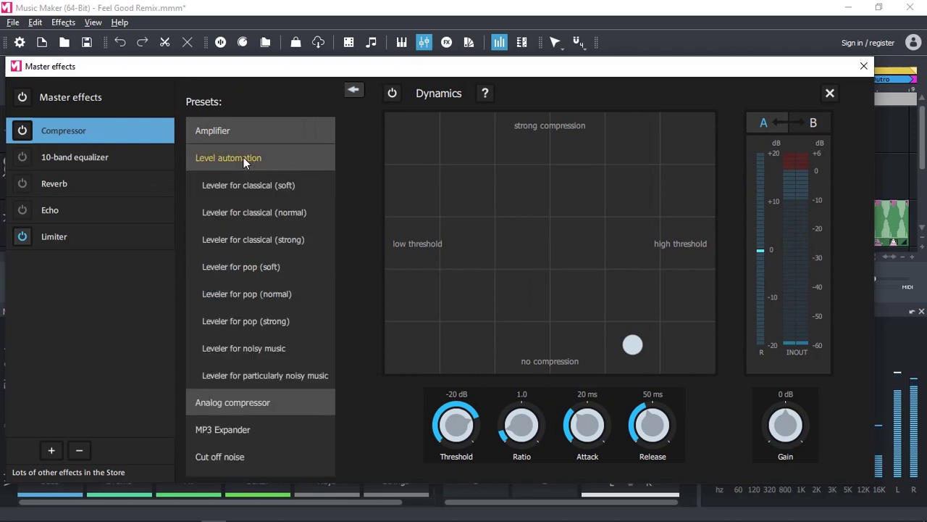
pyautogui.click(250, 239)
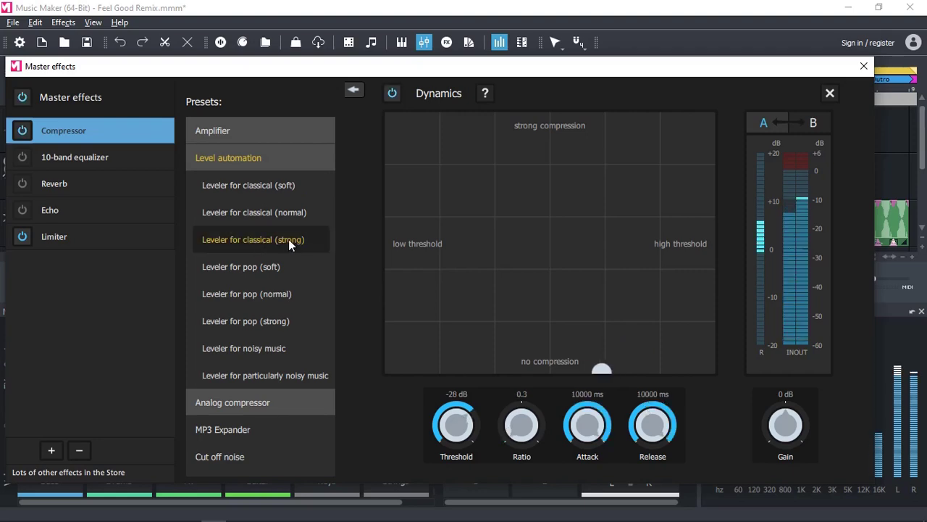
pyautogui.click(864, 67)
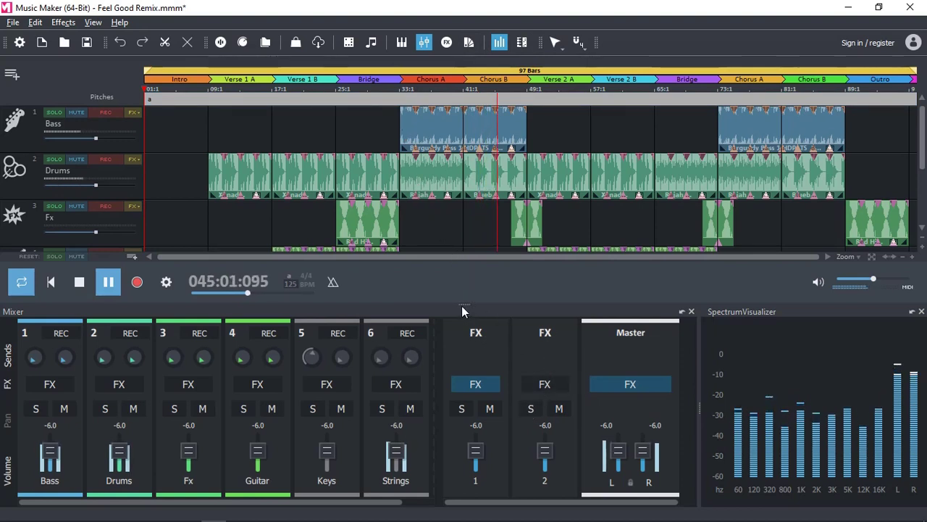
# Step: Enlarge the mixer to reveal all pan controls, then stop playback at bar 1
pyautogui.moveTo(472, 229); pyautogui.dragTo(474, 100)
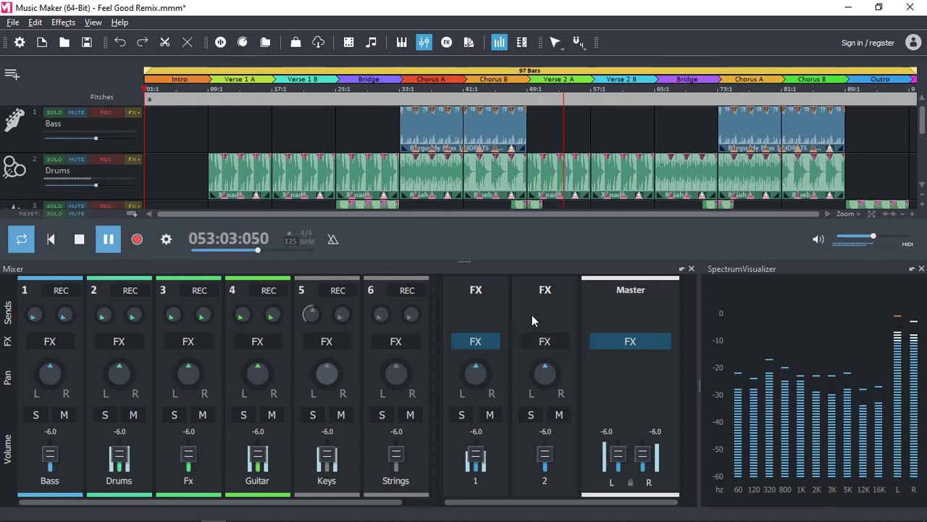
pyautogui.press('space')
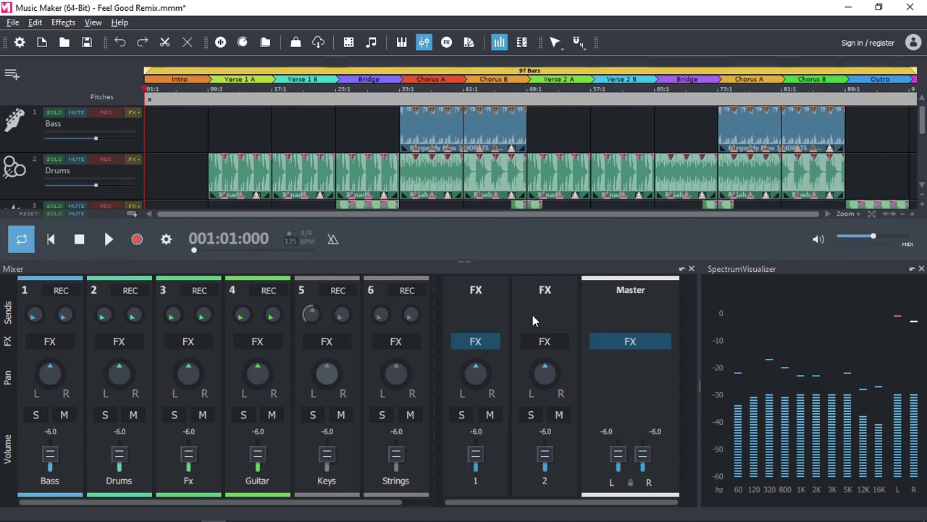